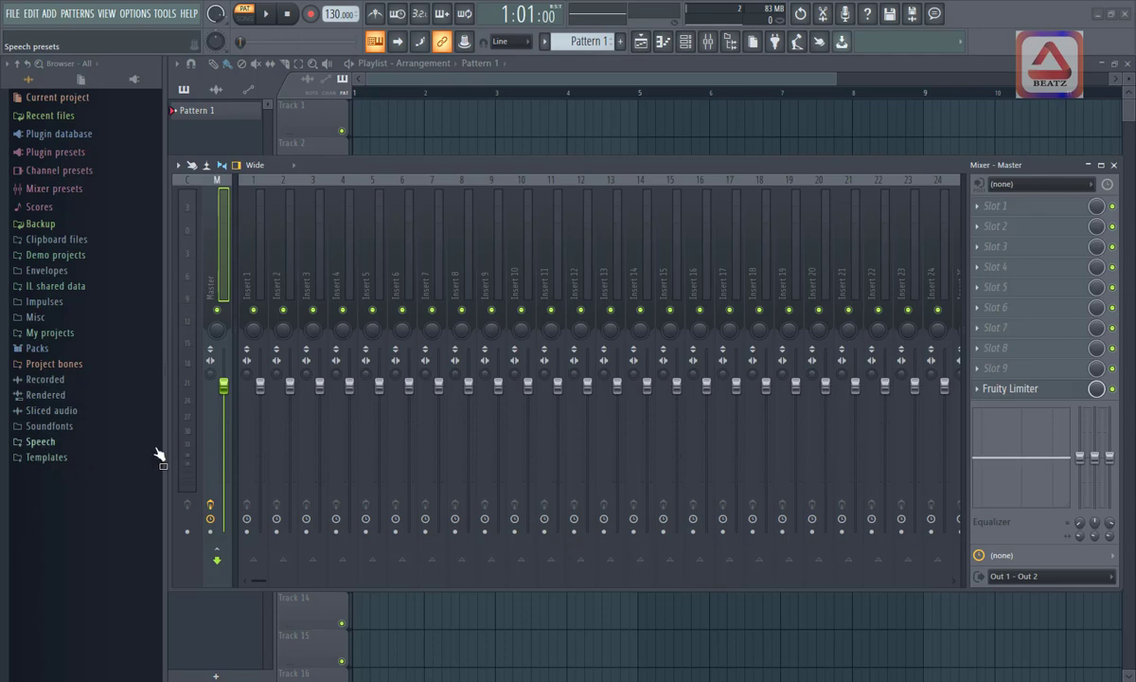
Step: Hide and show the mixer again, and move its window slightly lower over the playlist
{"action": "left_click_drag", "start_coordinate": [356, 177], "coordinate": [361, 183]}
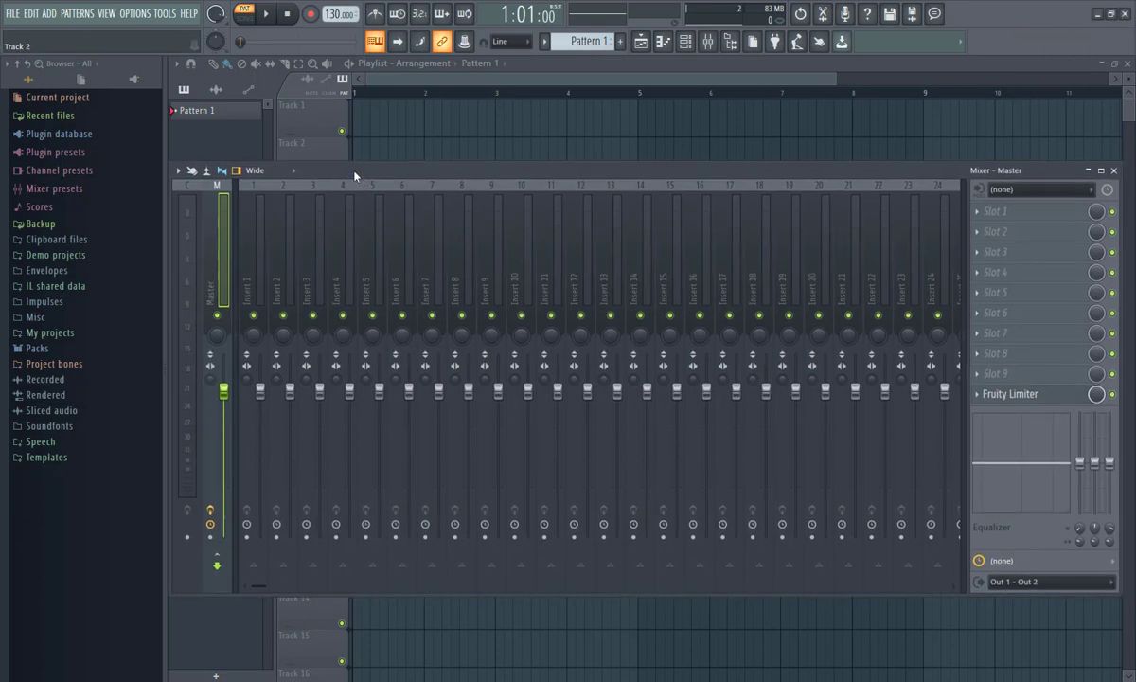
{"action": "left_click", "coordinate": [709, 43]}
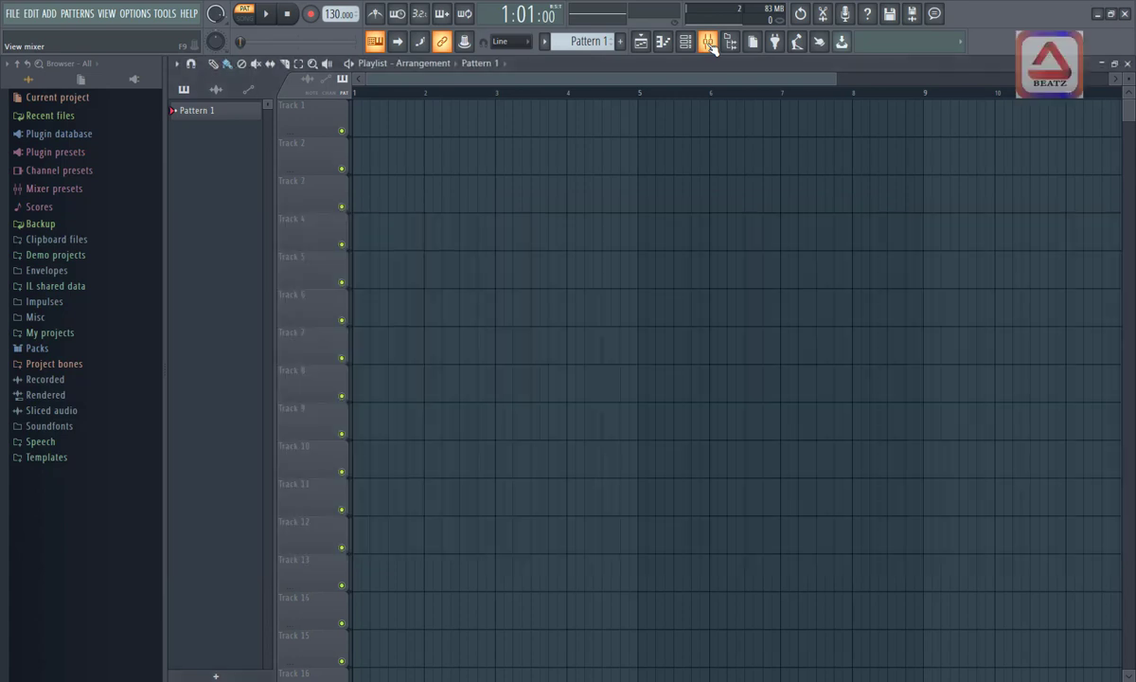
{"action": "left_click", "coordinate": [709, 43]}
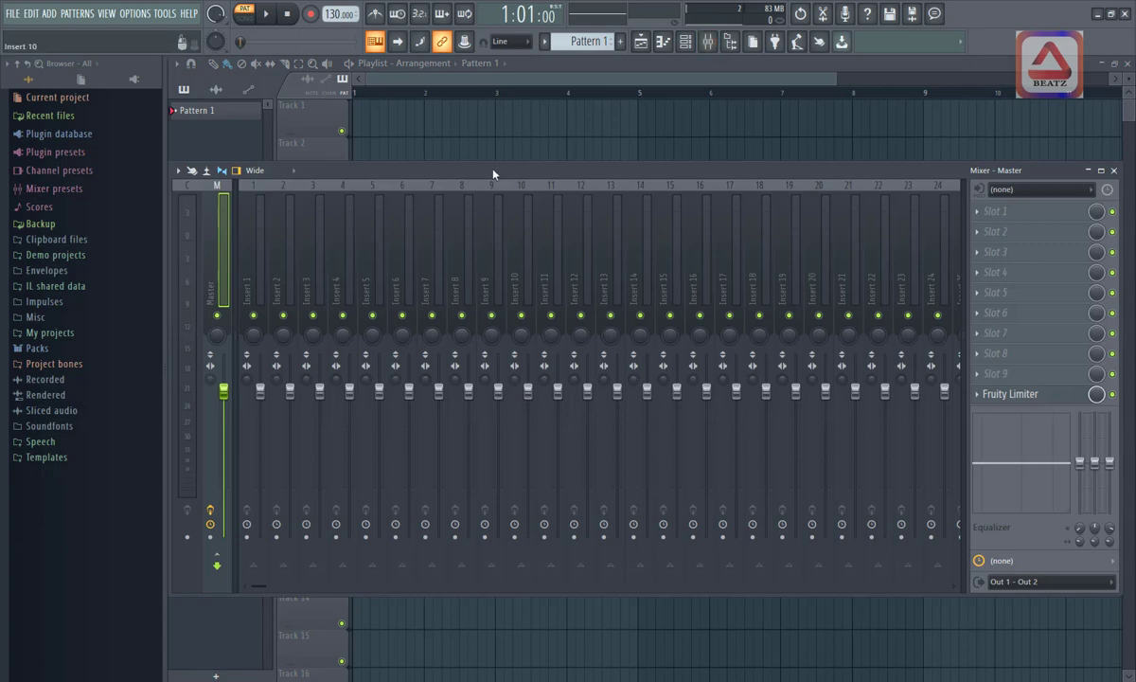
{"action": "left_click_drag", "start_coordinate": [493, 173], "coordinate": [496, 176]}
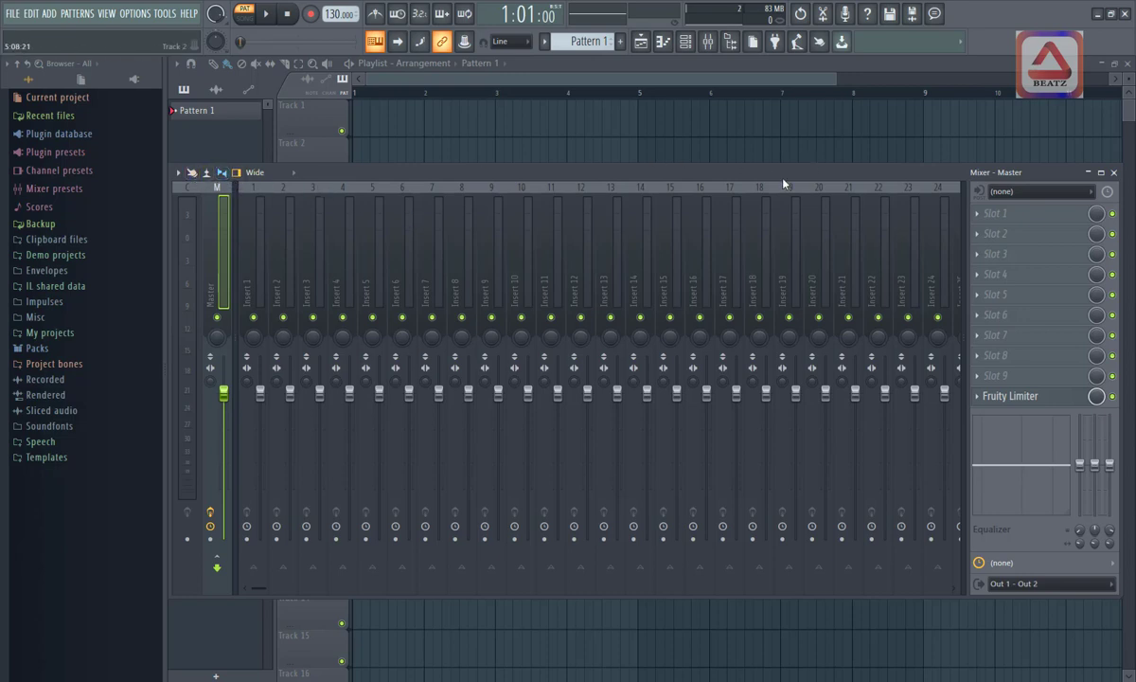
Step: Look through the mixer's View options
{"action": "left_click", "coordinate": [178, 174]}
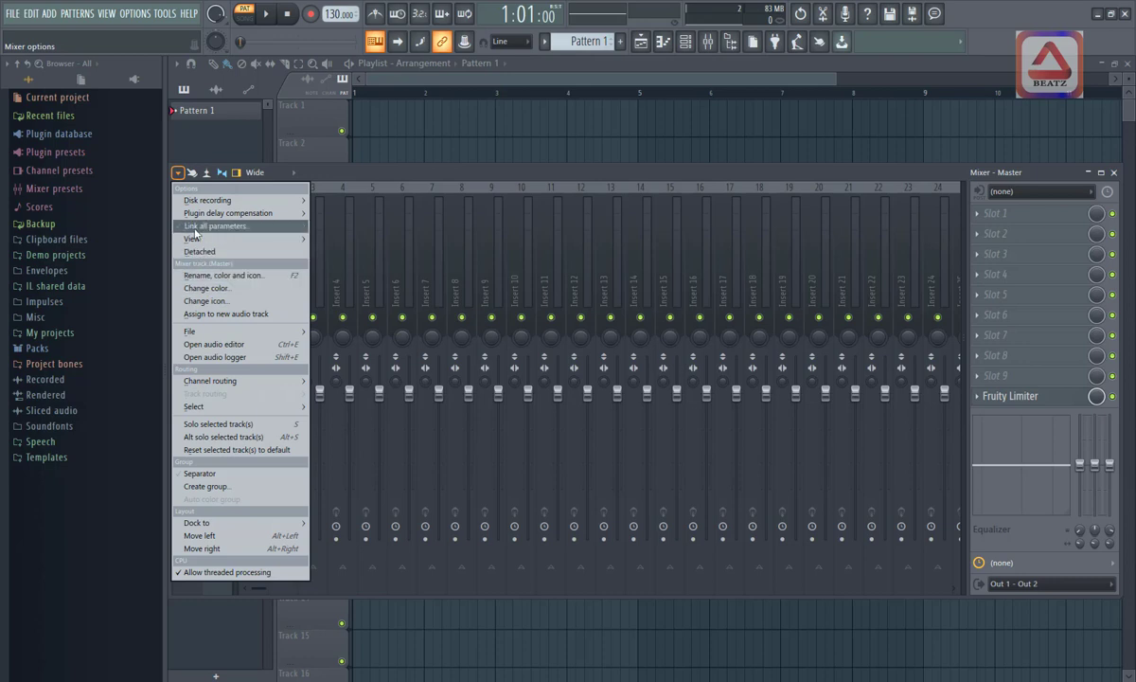
{"action": "mouse_move", "coordinate": [189, 239]}
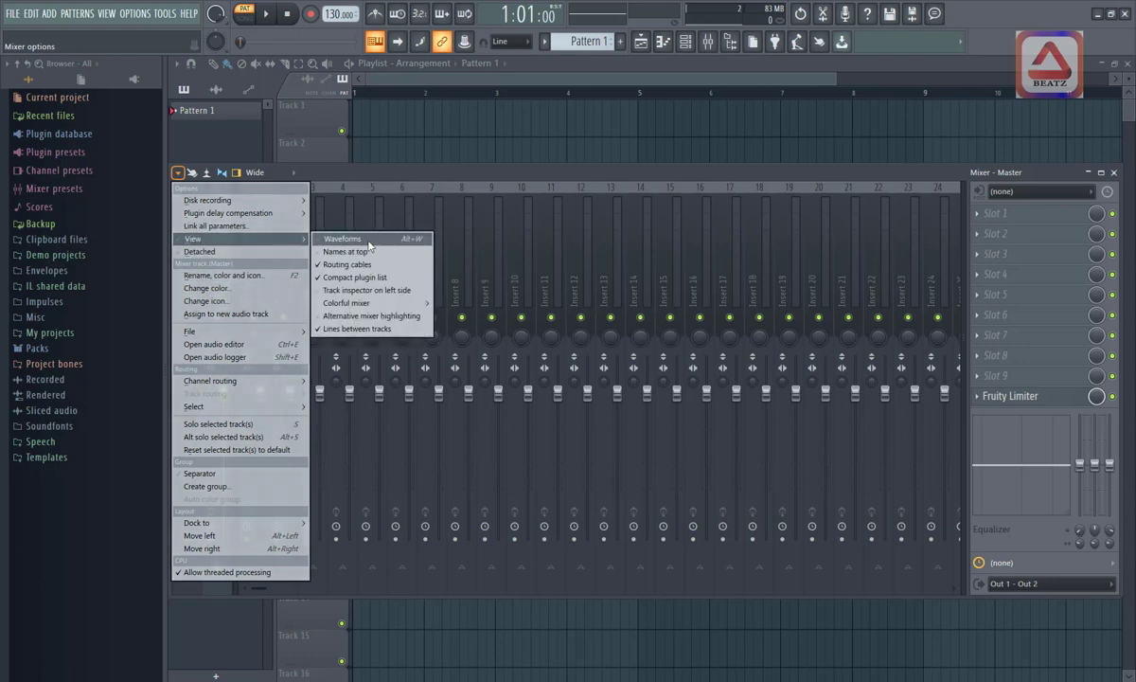
{"action": "left_click", "coordinate": [332, 177]}
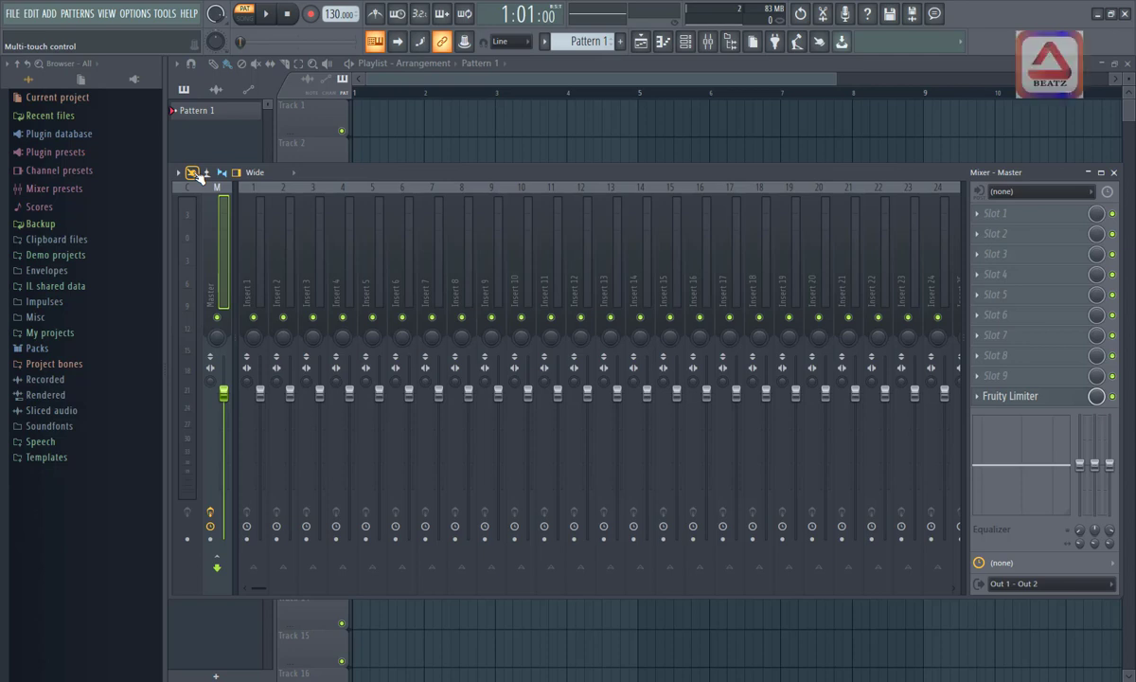
Step: Lower Insert 1's volume fader to about 93% and reset it to its default level
{"action": "left_click_drag", "start_coordinate": [260, 391], "coordinate": [260, 402]}
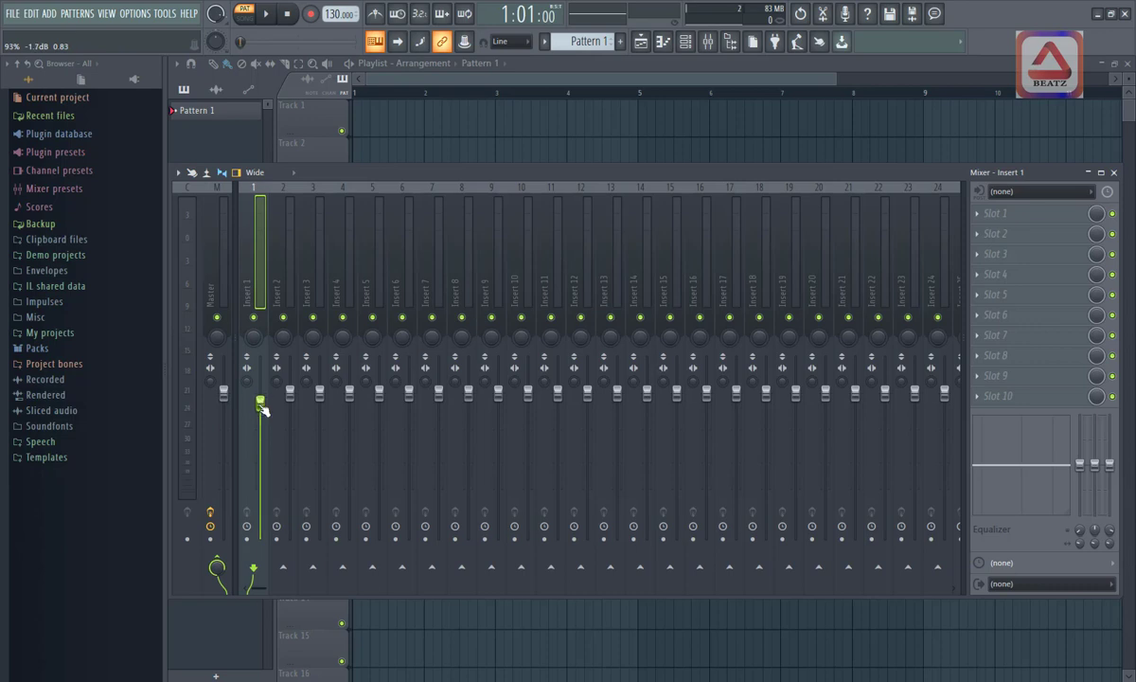
{"action": "right_click", "coordinate": [261, 405]}
{"action": "left_click", "coordinate": [268, 414]}
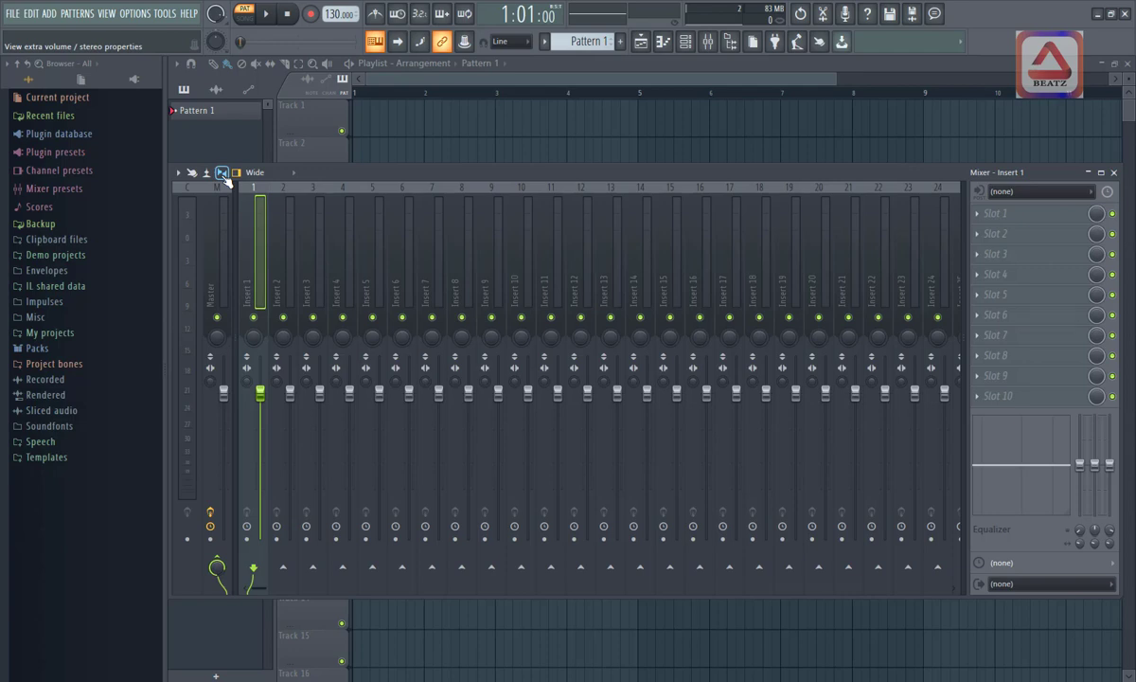
Step: Hide and restore the mixer's extra volume and stereo properties, and do the same with the track inspector
{"action": "left_click", "coordinate": [224, 174]}
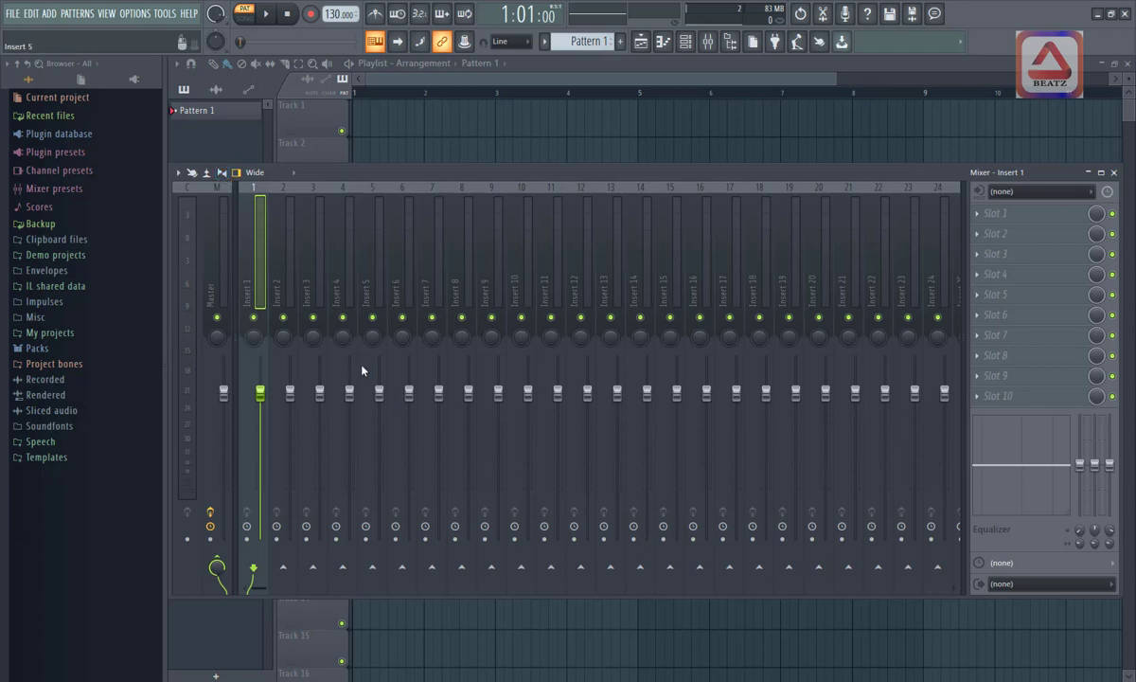
{"action": "left_click", "coordinate": [223, 174]}
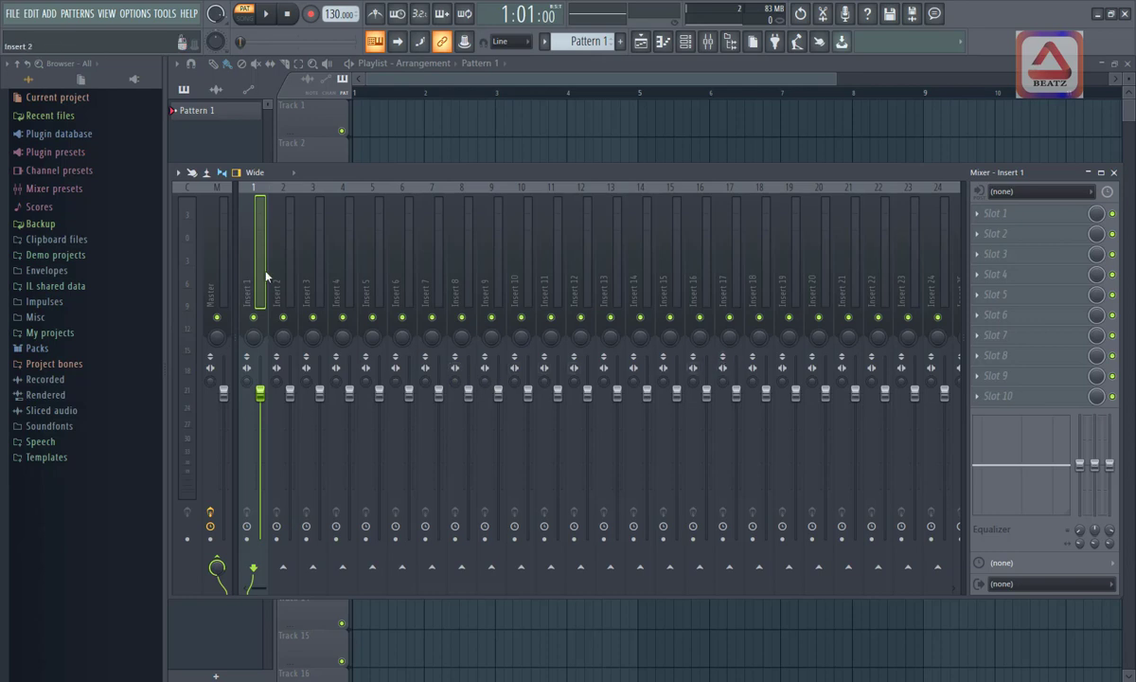
{"action": "left_click", "coordinate": [235, 173]}
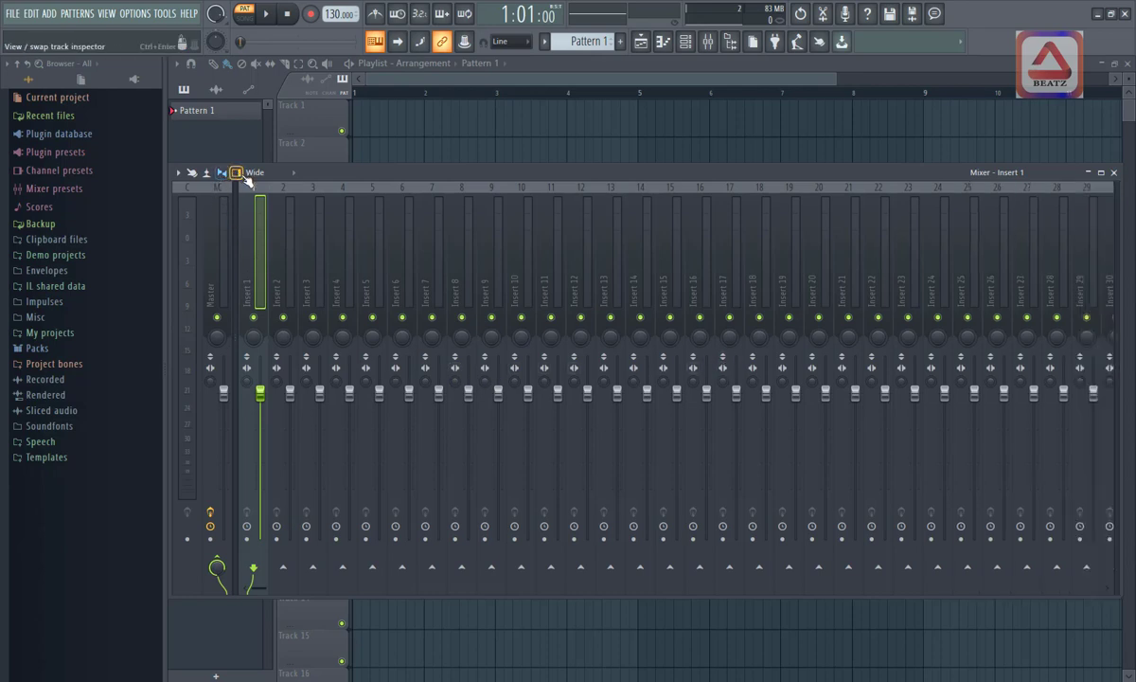
{"action": "left_click", "coordinate": [237, 173]}
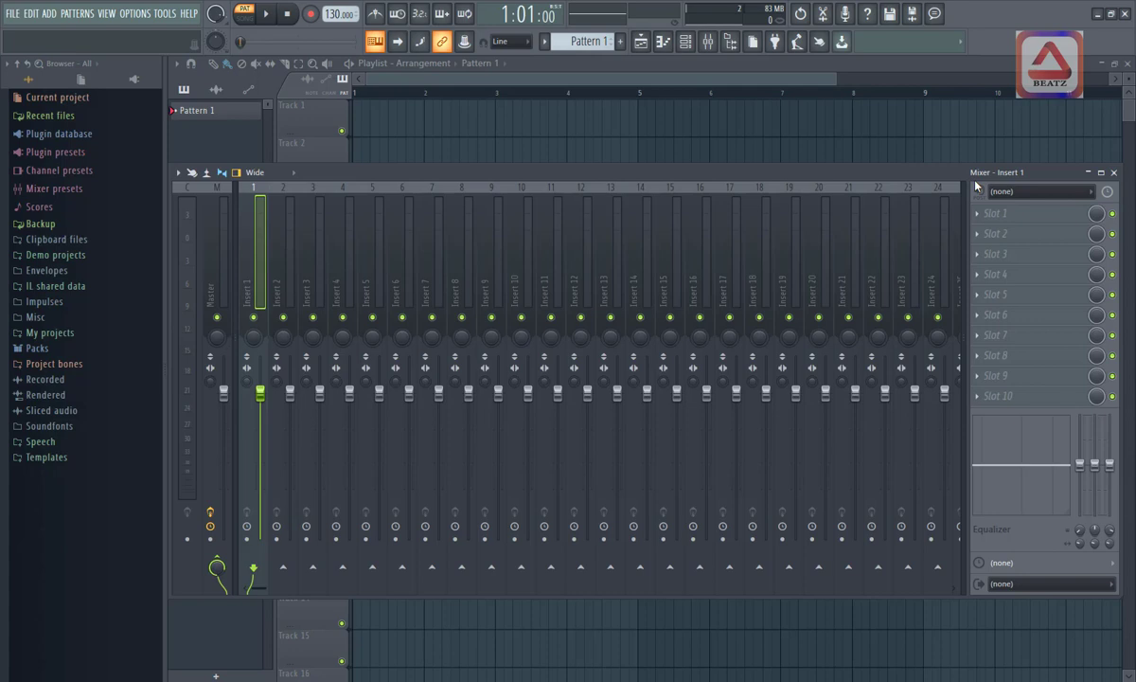
Step: Load Fruity Delay 2 into Insert 1's first effect slot and delete it again
{"action": "left_click", "coordinate": [977, 216]}
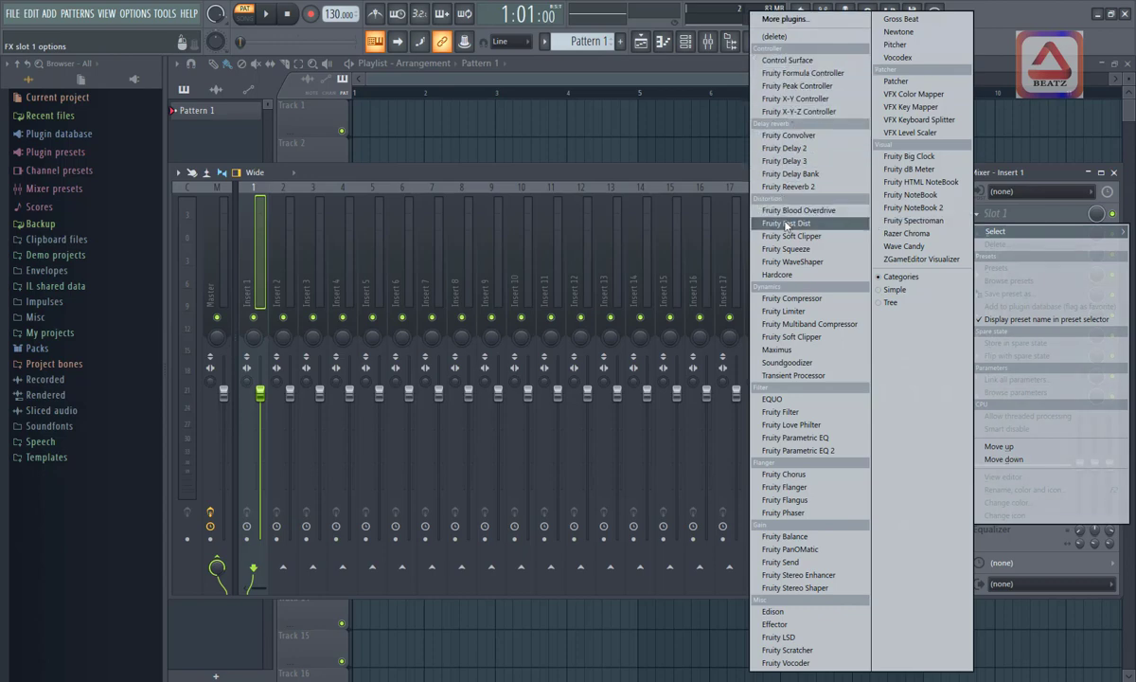
{"action": "left_click", "coordinate": [780, 151]}
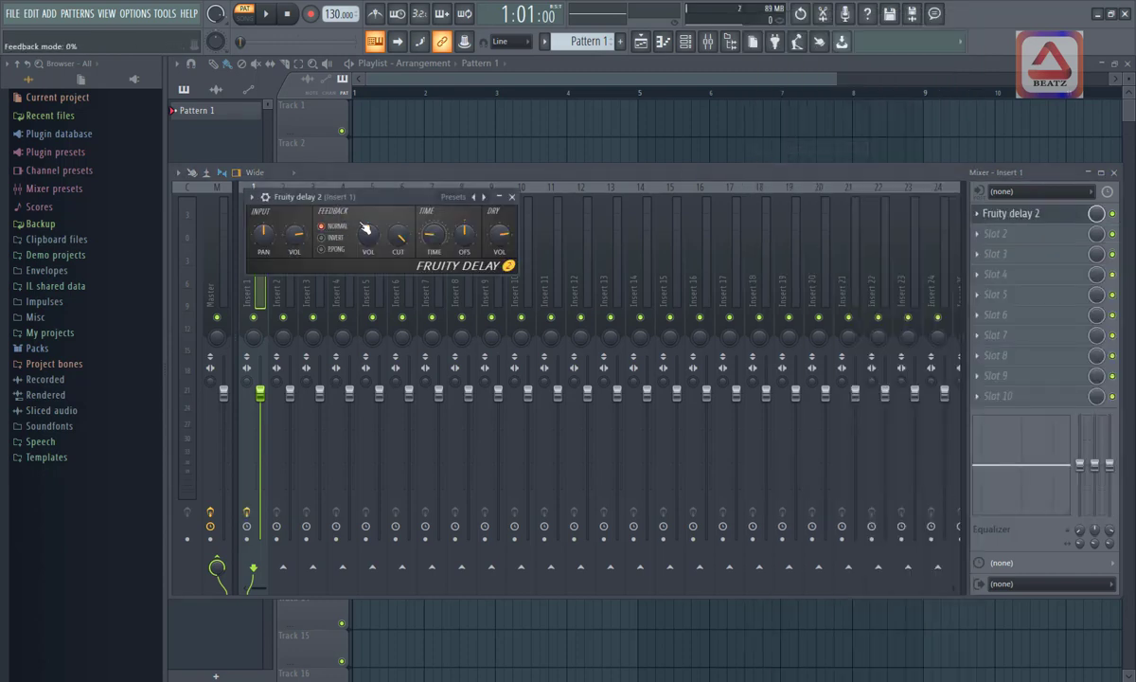
{"action": "left_click", "coordinate": [978, 215]}
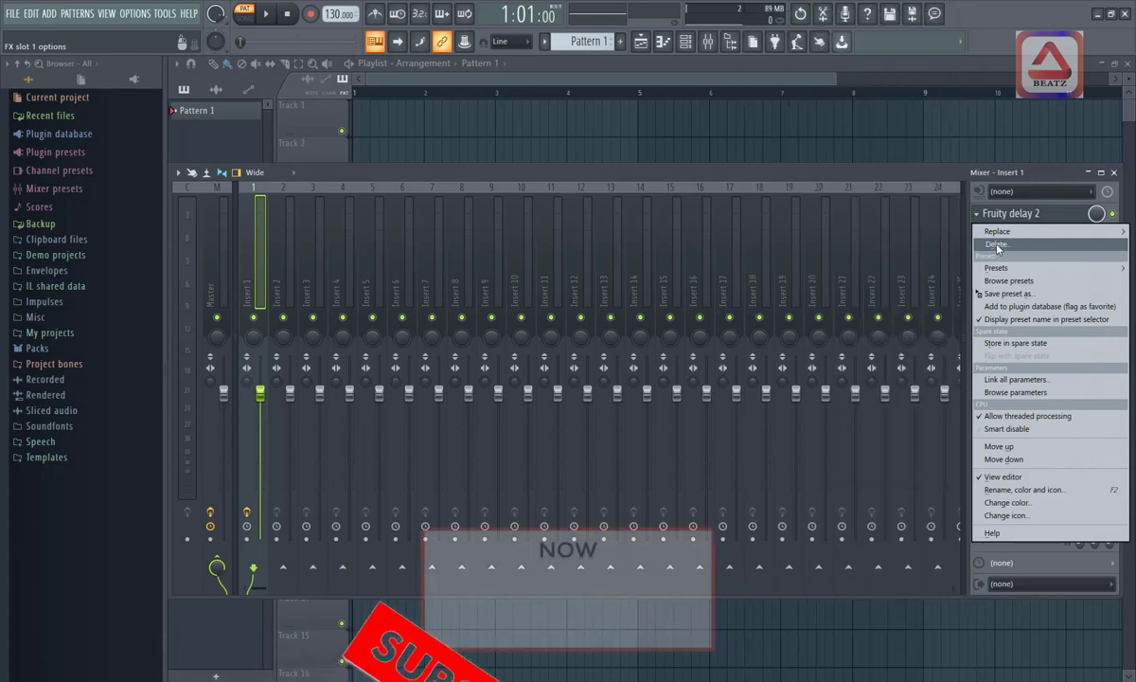
{"action": "left_click", "coordinate": [997, 246]}
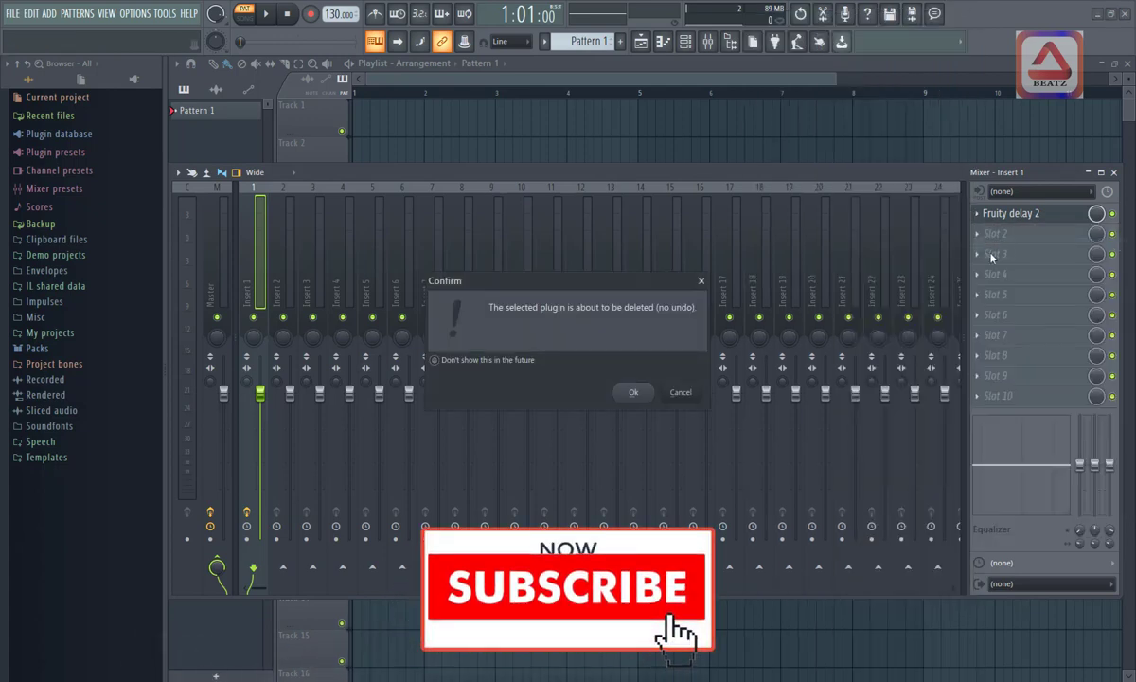
{"action": "left_click", "coordinate": [637, 393]}
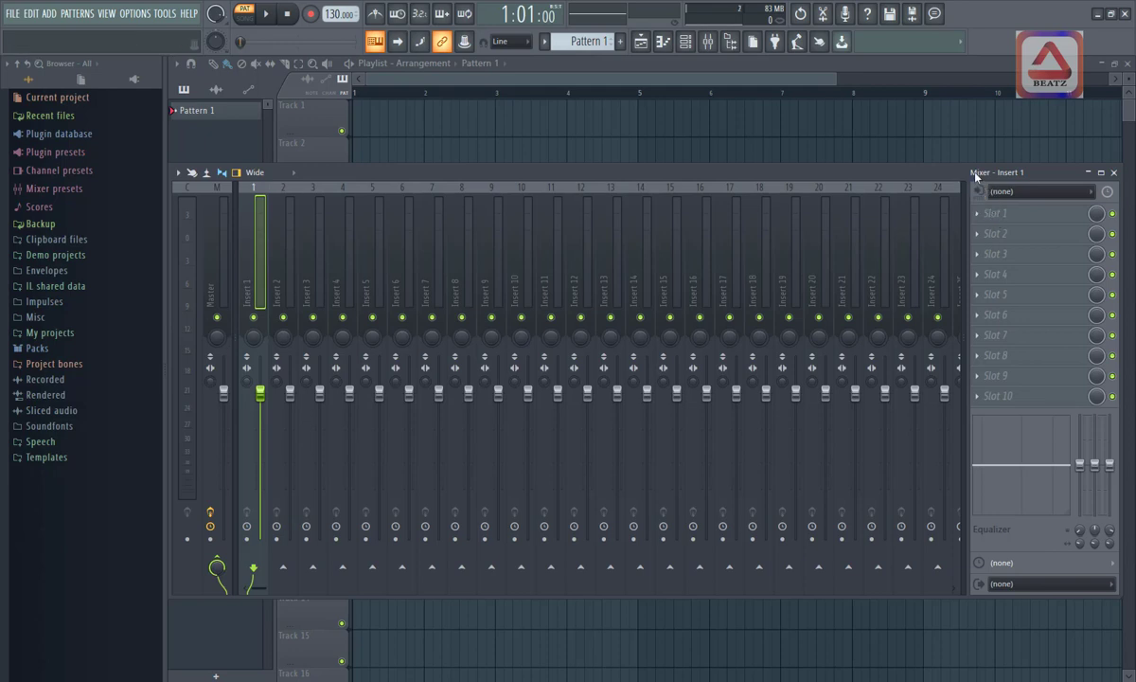
Step: Maximize the mixer window and restore it to its previous size
{"action": "left_click", "coordinate": [1103, 174]}
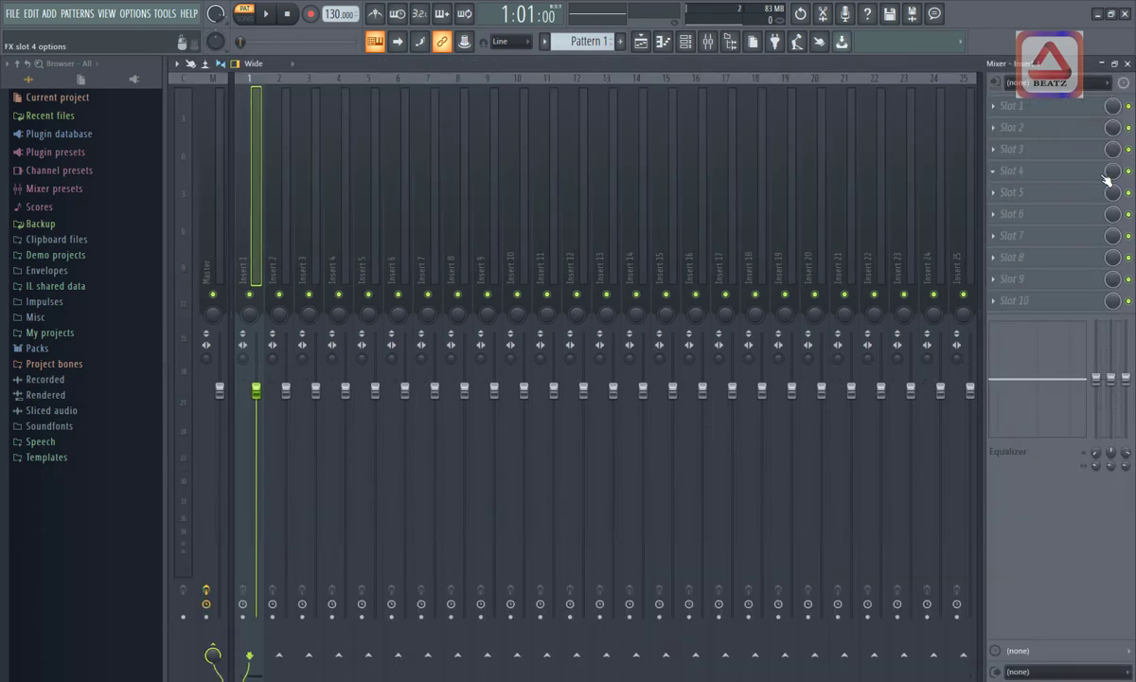
{"action": "left_click", "coordinate": [1115, 65]}
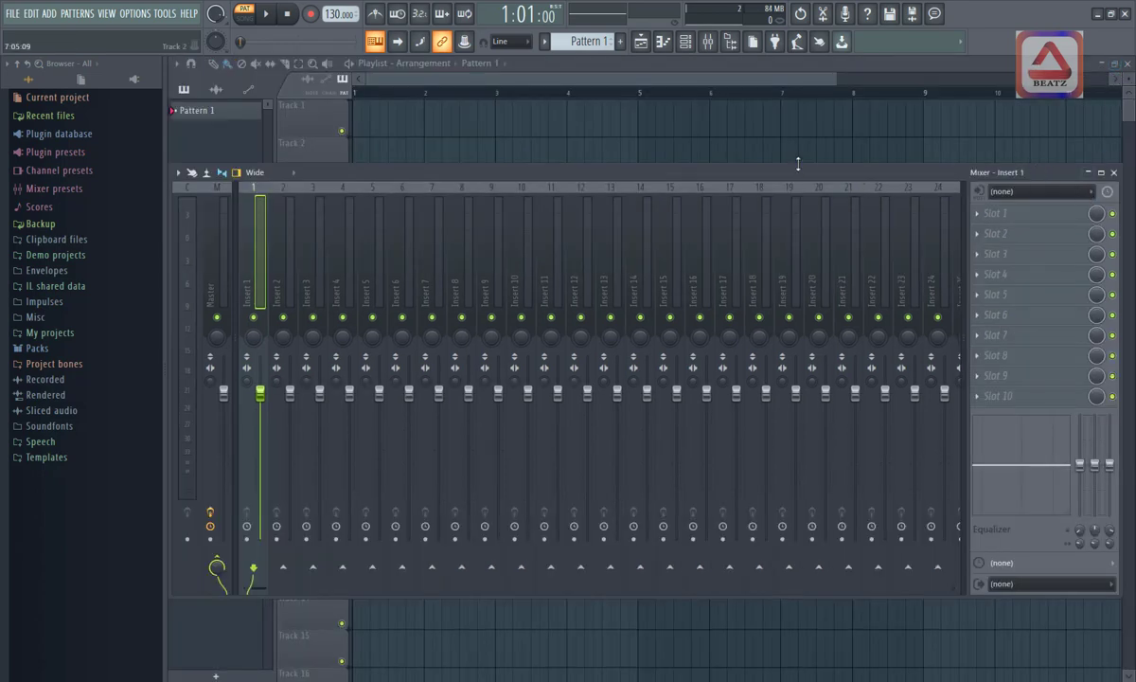
Step: Reduce the mixer's height to uncover playlist Track 3, and close and reopen the mixer
{"action": "left_click_drag", "start_coordinate": [798, 163], "coordinate": [793, 208]}
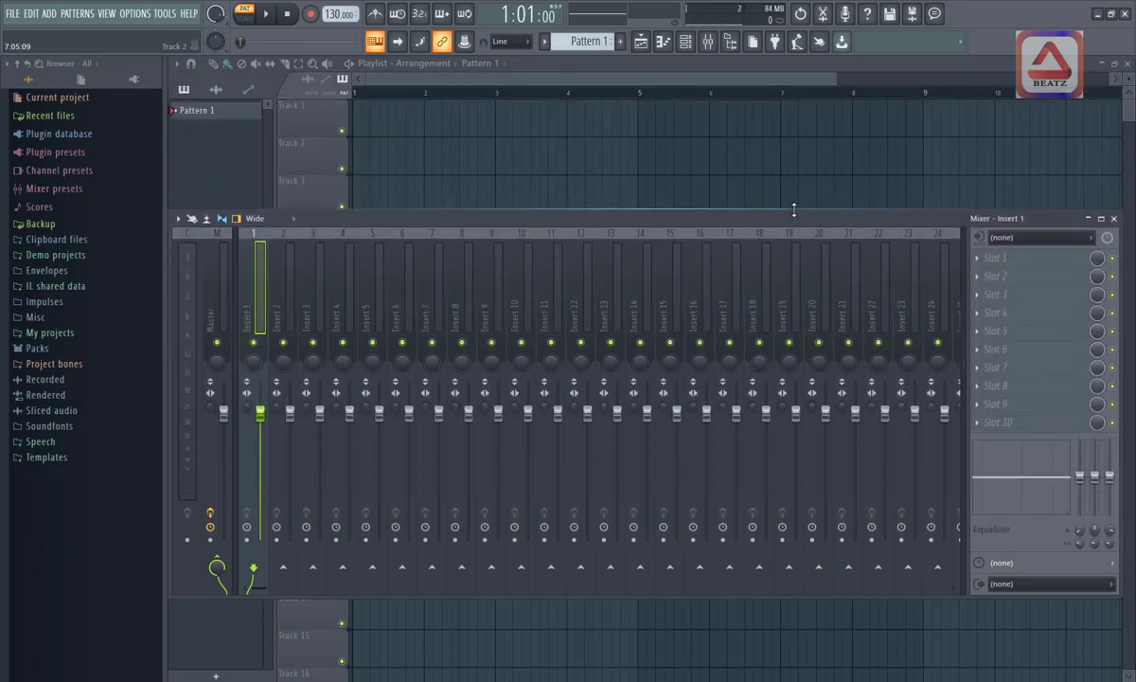
{"action": "left_click", "coordinate": [1114, 219]}
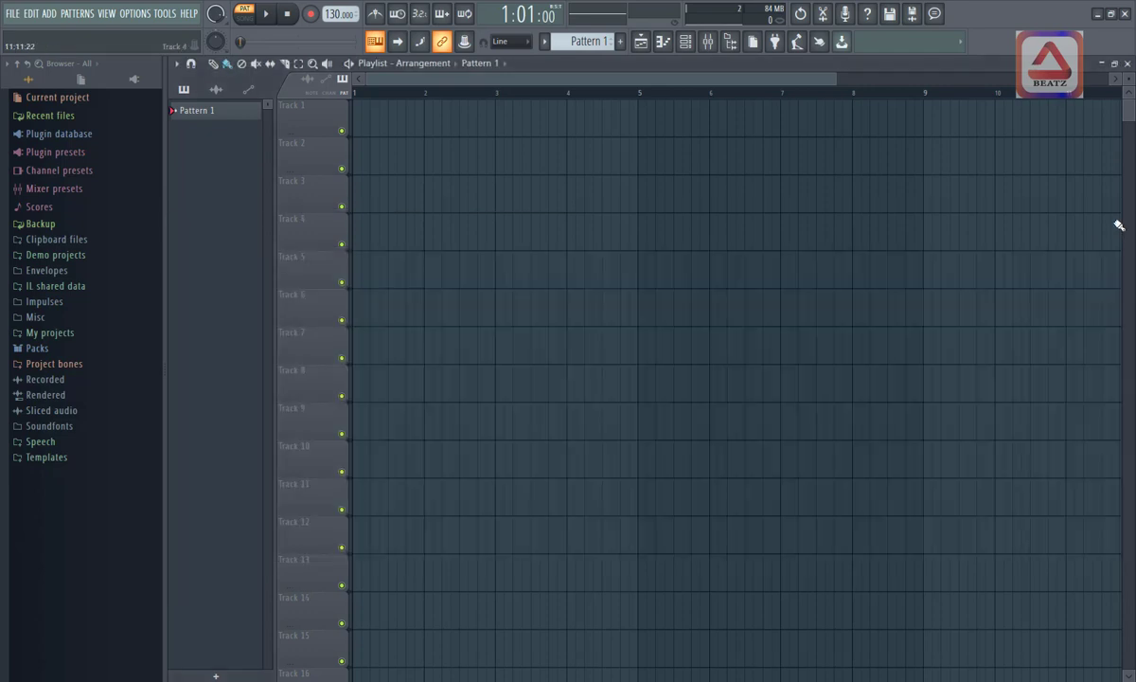
{"action": "left_click", "coordinate": [708, 41]}
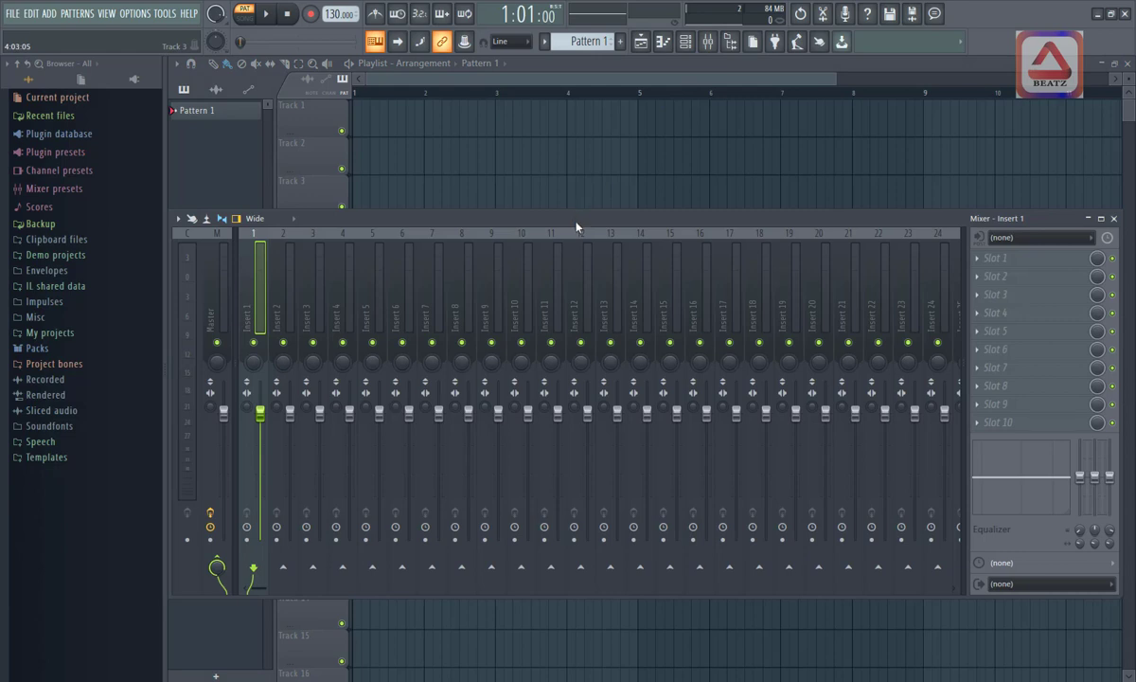
Step: Review Insert 1's audio input choices and the effect plugins offered for its first slot
{"action": "left_click", "coordinate": [1017, 240]}
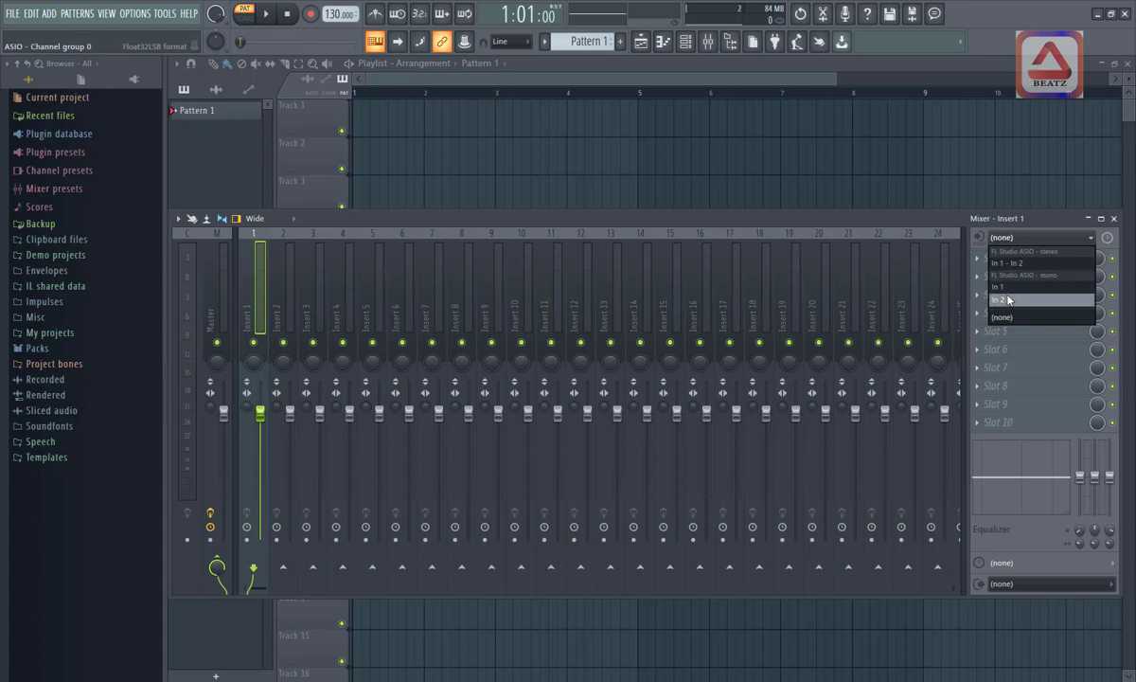
{"action": "left_click", "coordinate": [974, 199]}
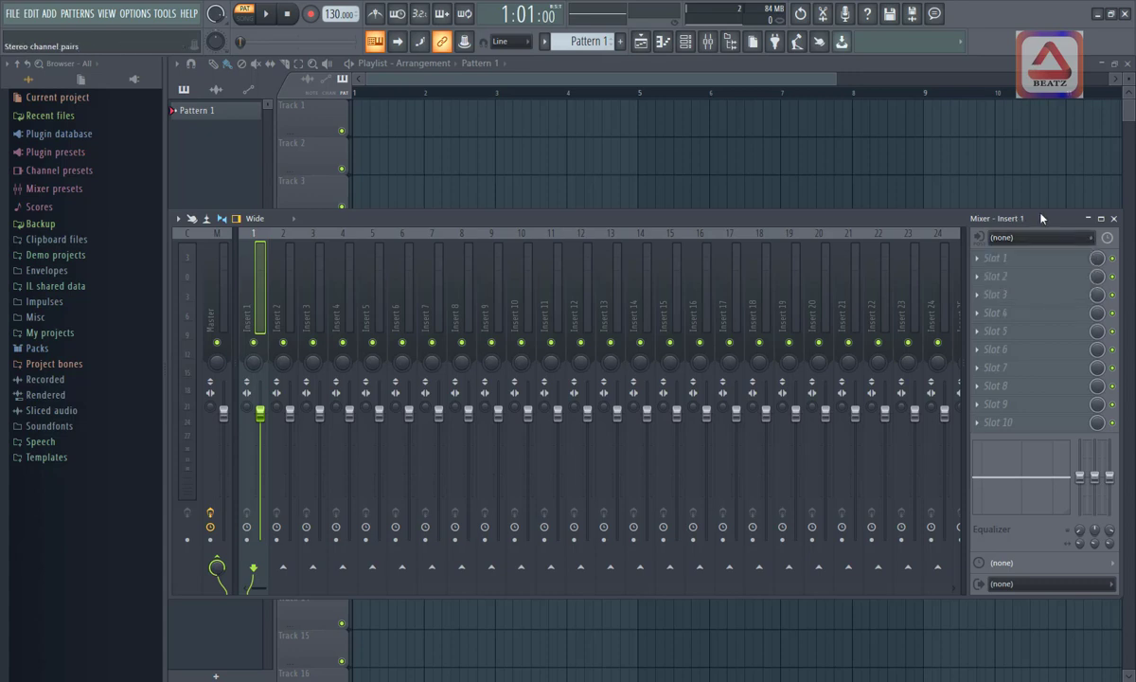
{"action": "left_click", "coordinate": [981, 262]}
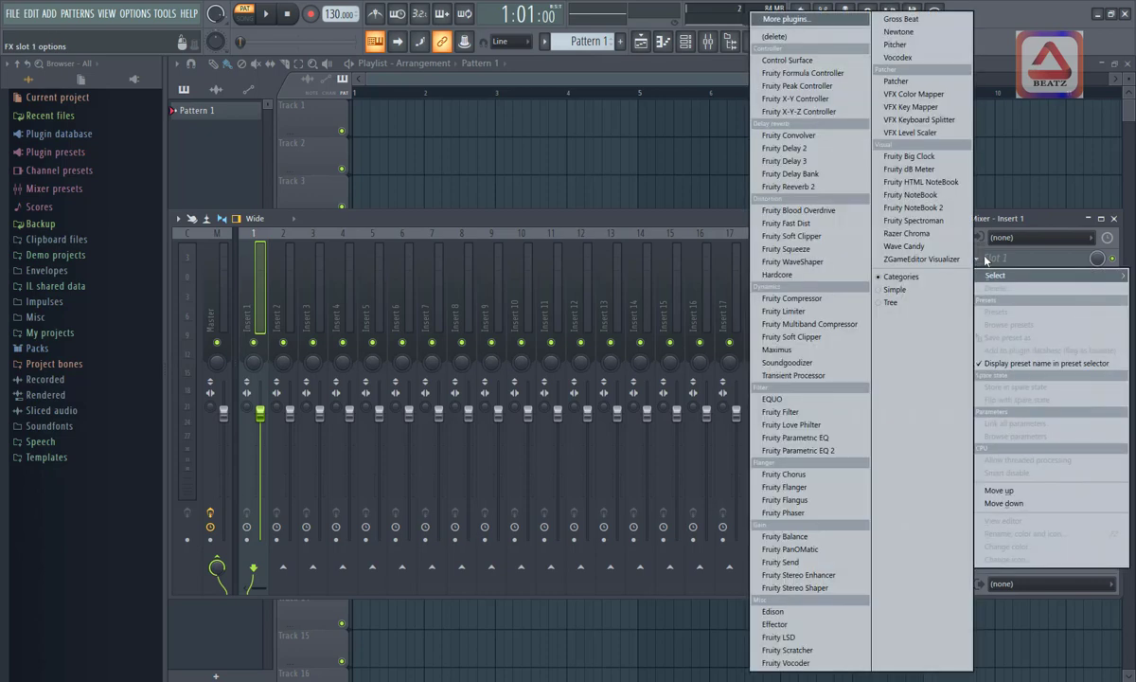
{"action": "left_click", "coordinate": [1039, 222]}
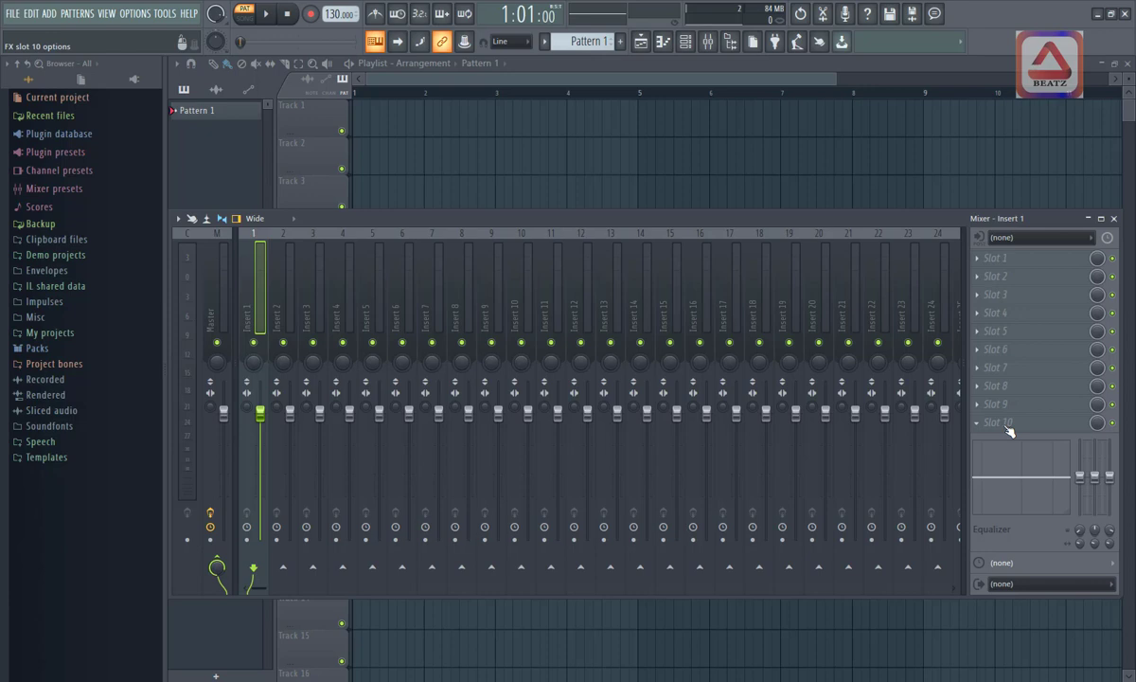
Step: Load Fruity Squeeze into Insert 1's first effect slot and return to the mixer
{"action": "left_click", "coordinate": [1113, 258]}
{"action": "left_click", "coordinate": [1004, 258]}
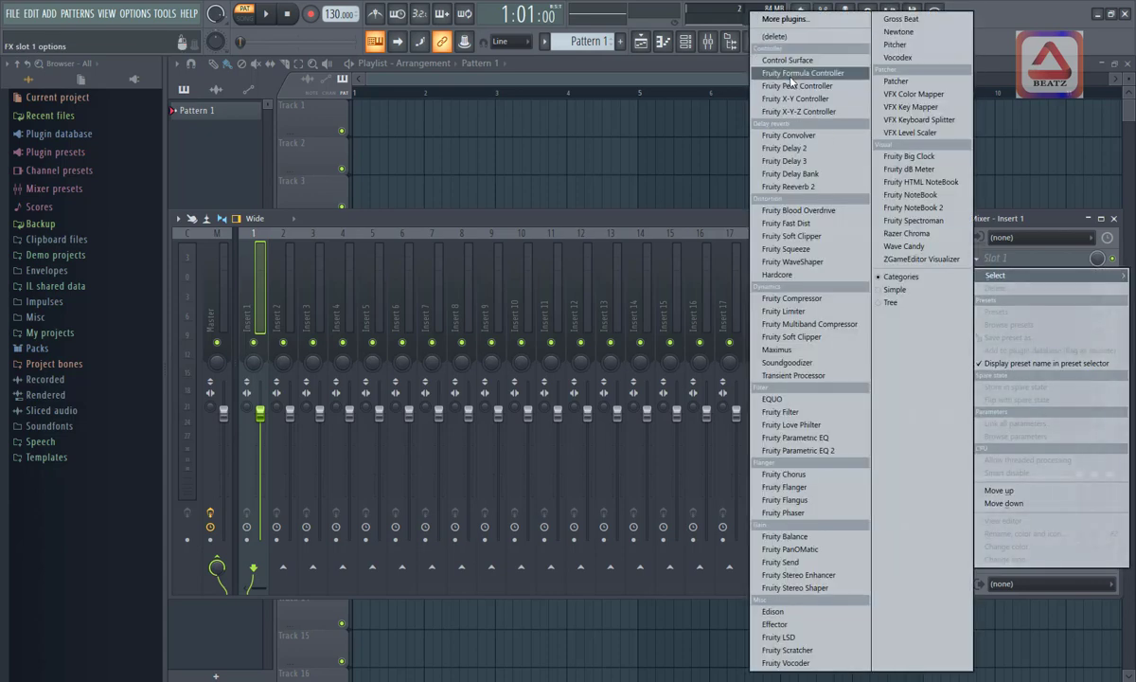
{"action": "left_click", "coordinate": [800, 251]}
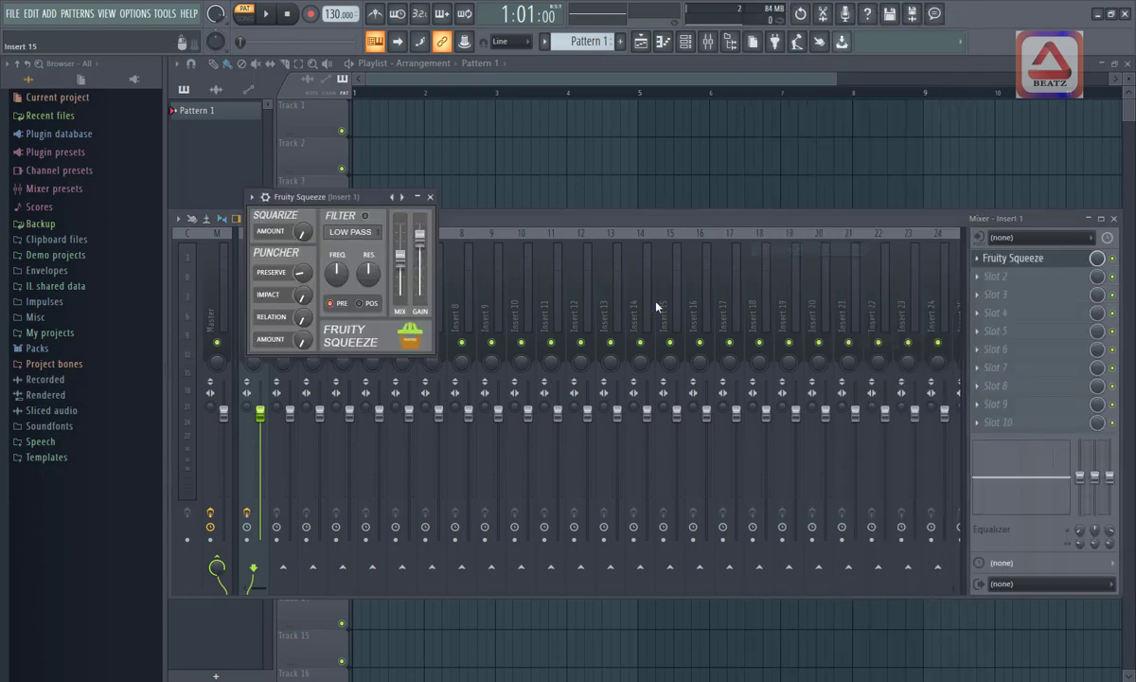
{"action": "left_click", "coordinate": [1116, 268]}
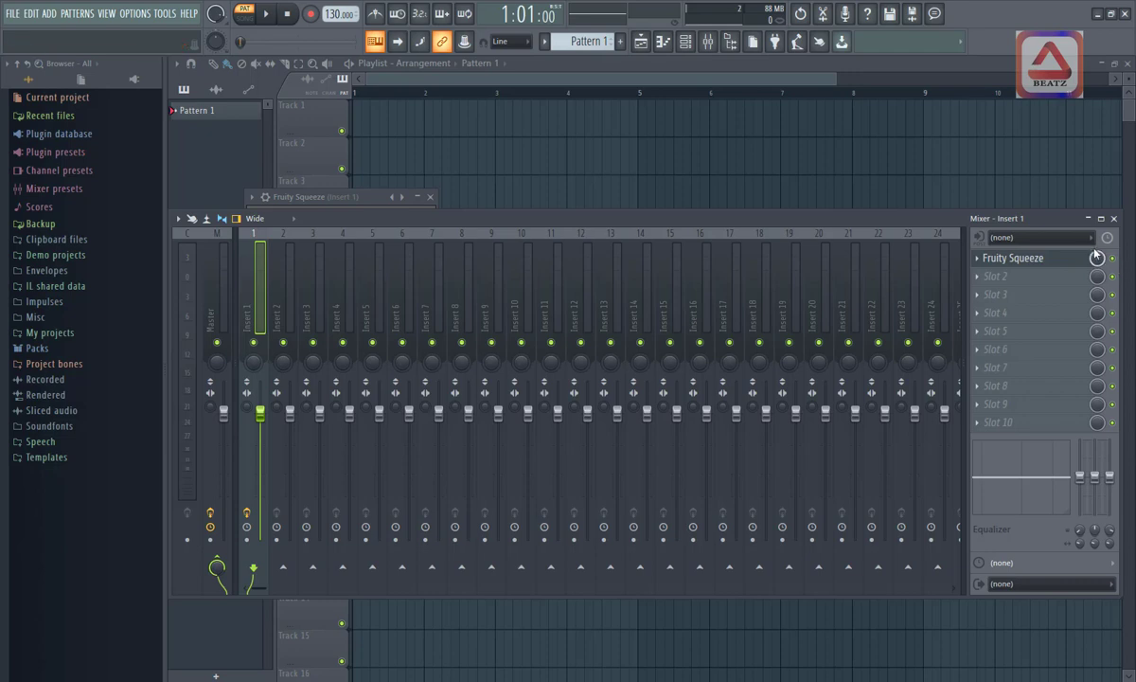
Step: Try different mix levels for the Fruity Squeeze slot on Insert 1
{"action": "left_click_drag", "start_coordinate": [1098, 258], "coordinate": [1098, 286]}
{"action": "left_click_drag", "start_coordinate": [1098, 286], "coordinate": [1098, 288]}
{"action": "left_click_drag", "start_coordinate": [1095, 262], "coordinate": [1096, 296]}
{"action": "left_click_drag", "start_coordinate": [1096, 295], "coordinate": [1096, 298]}
{"action": "mouse_move", "coordinate": [1099, 261]}
{"action": "left_mouse_down"}
{"action": "mouse_move", "coordinate": [1101, 300]}
{"action": "mouse_move", "coordinate": [1100, 271]}
{"action": "left_mouse_up"}
{"action": "left_click_drag", "start_coordinate": [1098, 258], "coordinate": [1097, 322]}
Step: Cut Insert 1's low-shelf and high-shelf EQ levels to -18 dB and raise the peaking band to 7 dB
{"action": "left_click_drag", "start_coordinate": [1086, 483], "coordinate": [1080, 514]}
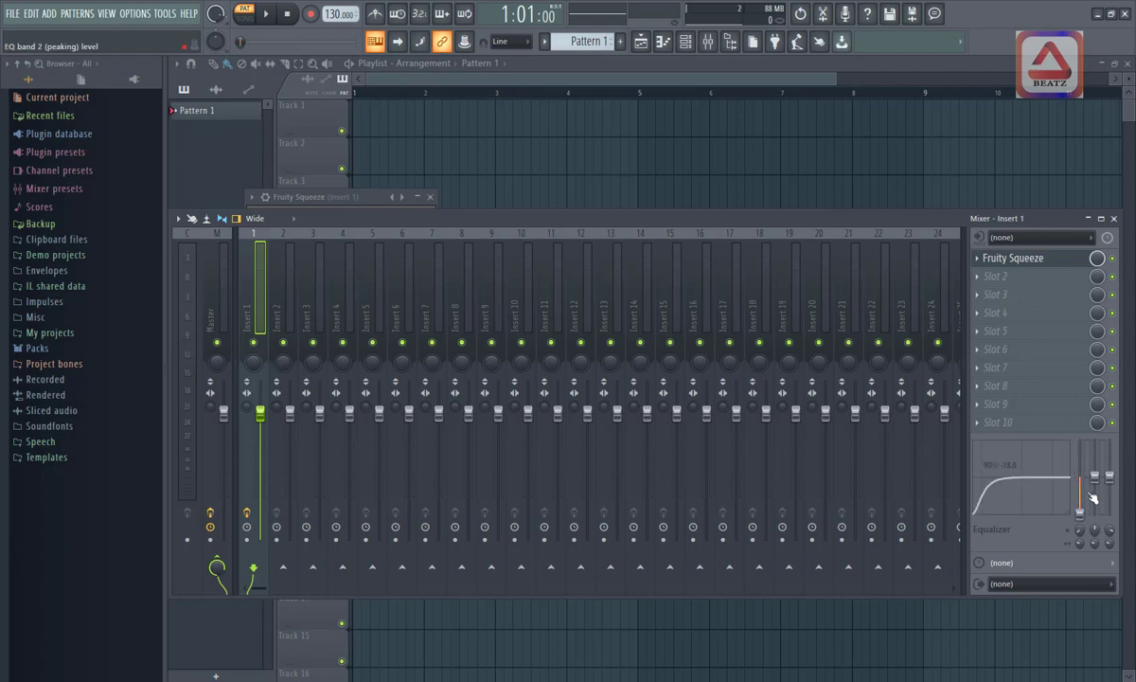
{"action": "left_click_drag", "start_coordinate": [1112, 478], "coordinate": [1094, 461]}
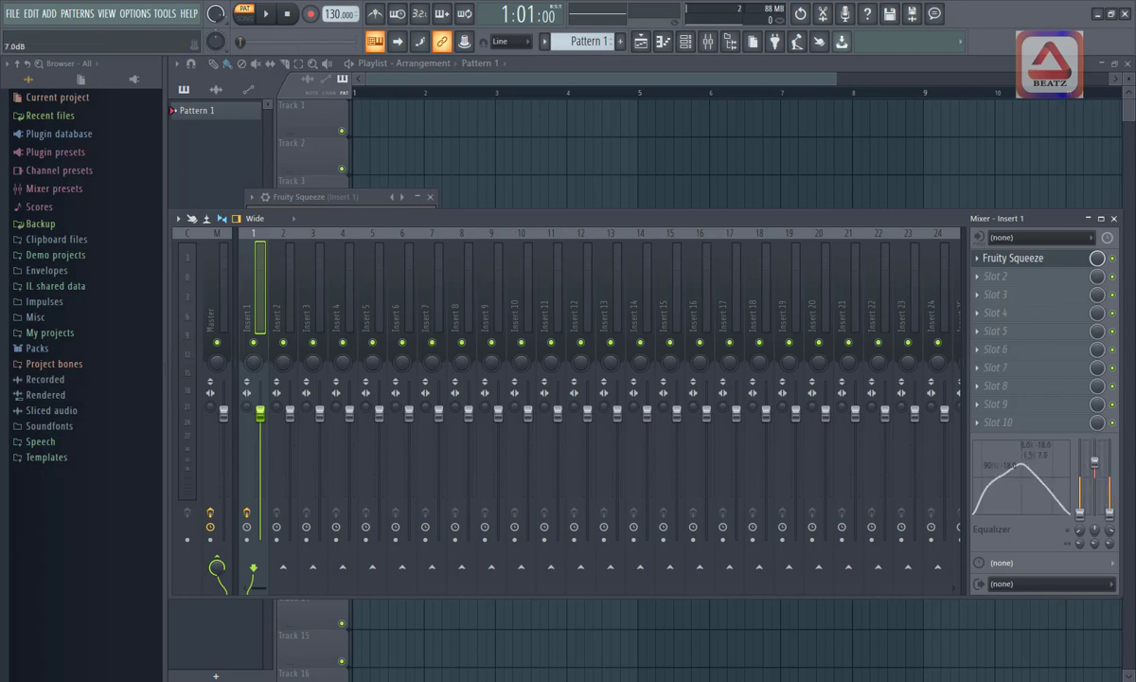
Step: Reset the low-shelf, high-shelf and peaking EQ levels on Insert 1 to their defaults
{"action": "right_click", "coordinate": [1018, 490]}
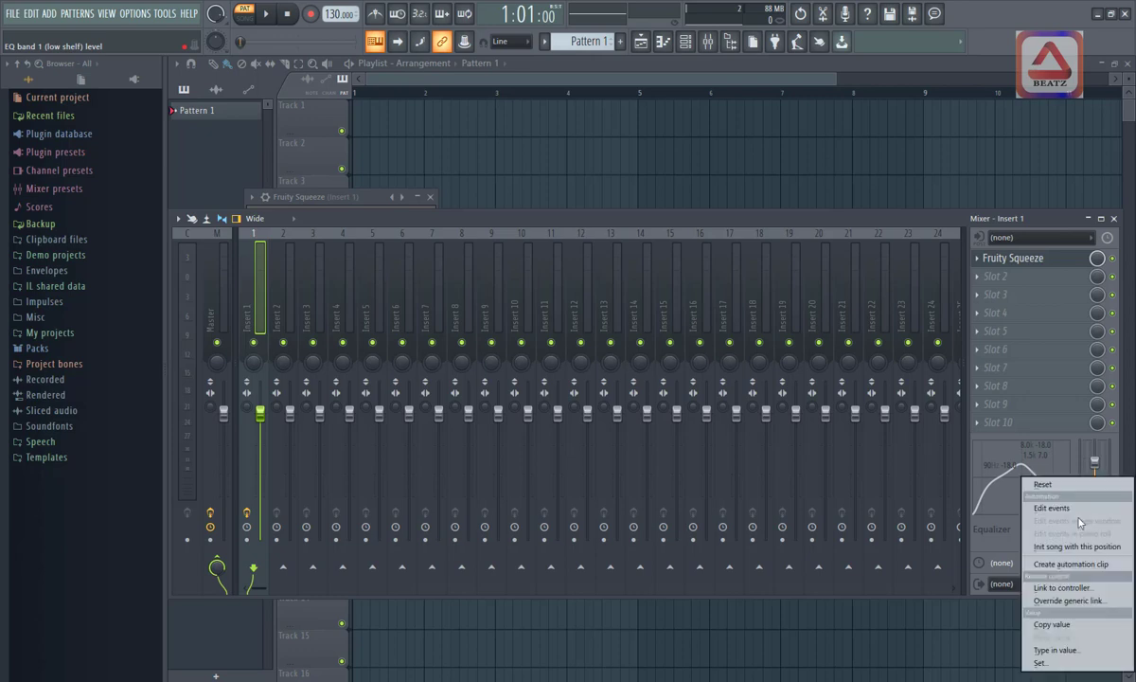
{"action": "left_click", "coordinate": [1001, 454]}
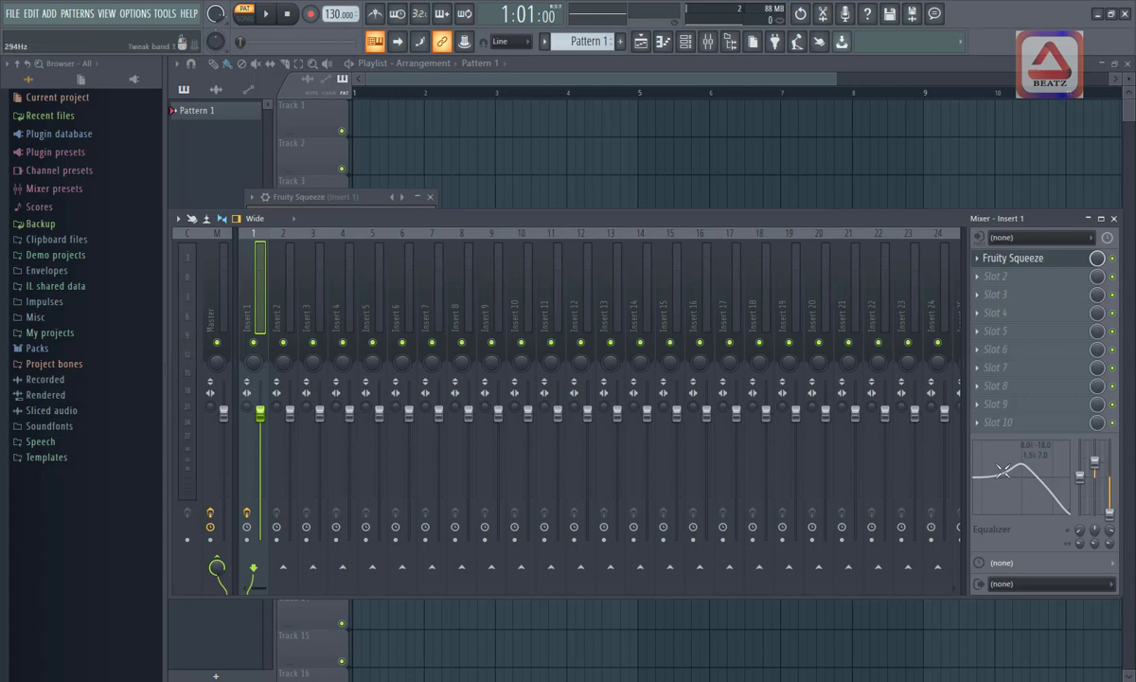
{"action": "right_click", "coordinate": [1109, 480]}
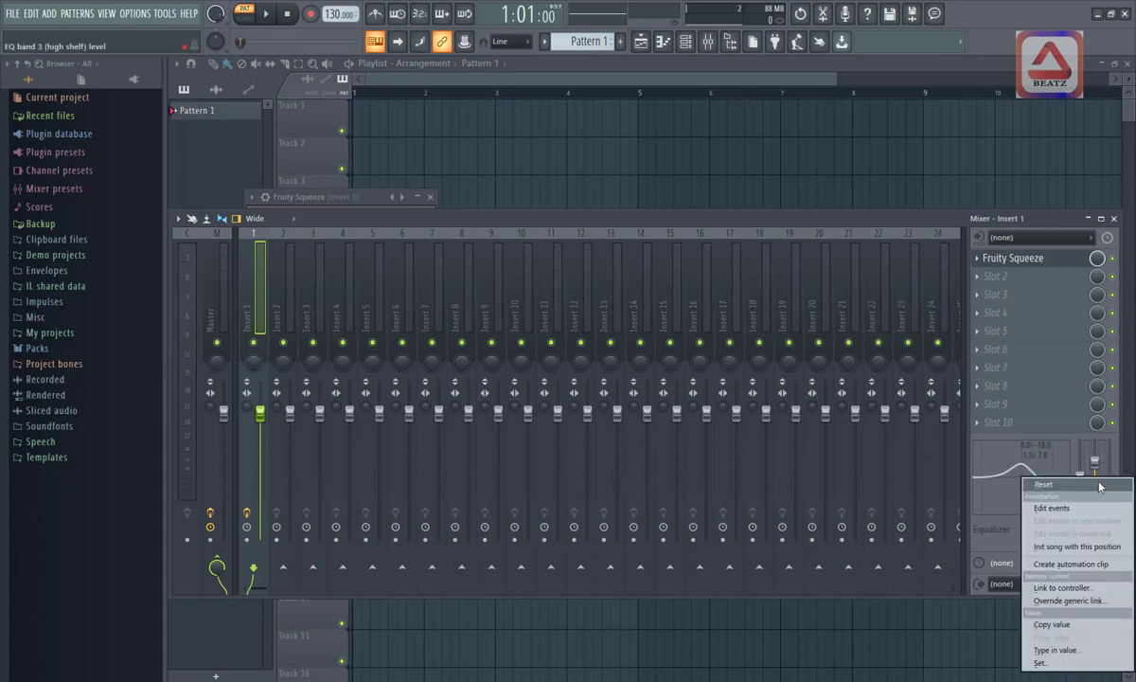
{"action": "left_click", "coordinate": [1096, 472]}
{"action": "right_click", "coordinate": [1098, 466]}
{"action": "left_click", "coordinate": [1099, 467]}
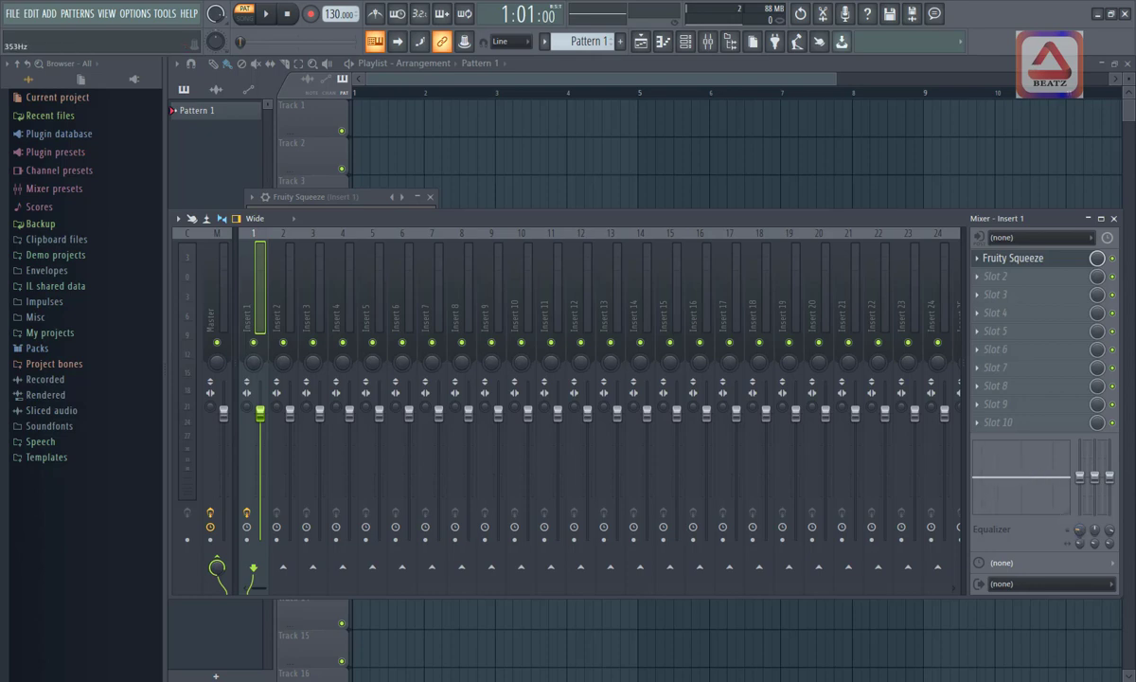
Step: Try cutting Insert 1's low-shelf EQ level to -18 dB and sweeping the band's frequency
{"action": "left_click_drag", "start_coordinate": [1085, 484], "coordinate": [1080, 513]}
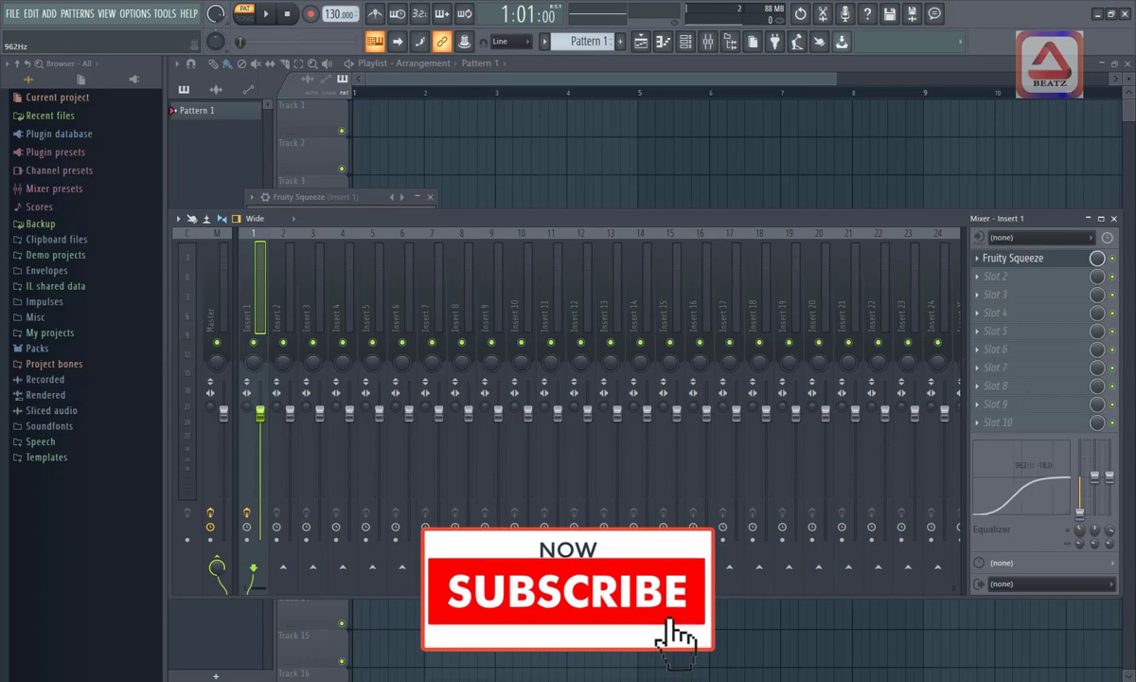
{"action": "scroll", "coordinate": [1080, 532], "scroll_direction": "down", "scroll_amount": 5}
{"action": "scroll", "coordinate": [1081, 532], "scroll_direction": "up", "scroll_amount": 4}
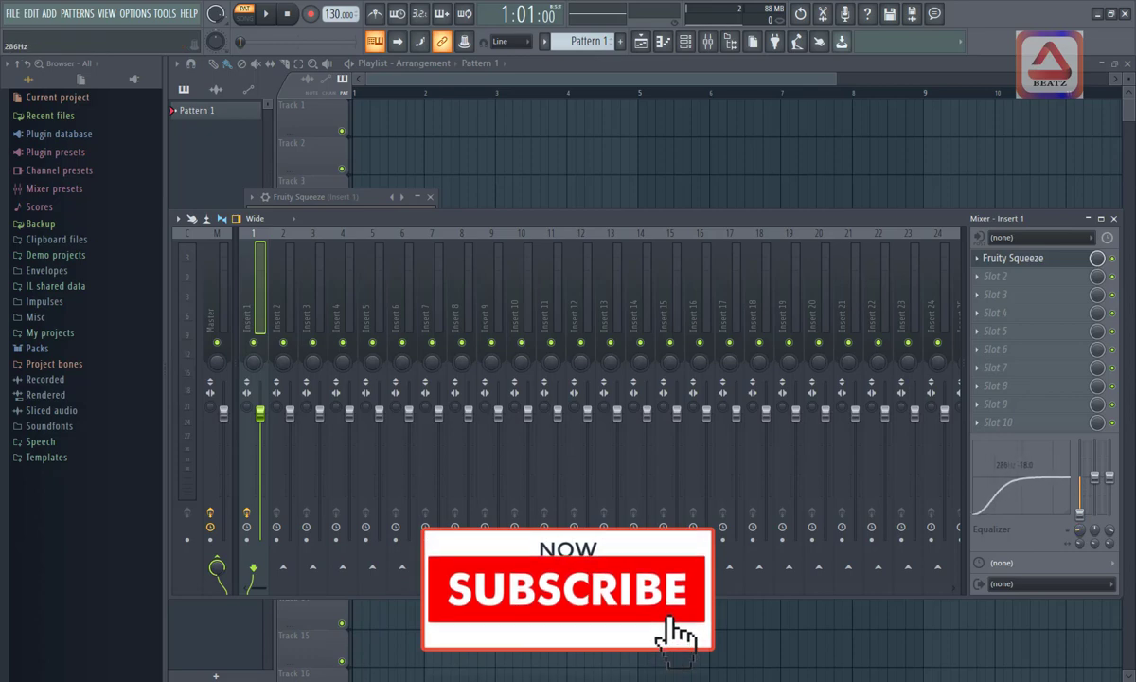
{"action": "scroll", "coordinate": [1081, 531], "scroll_direction": "down", "scroll_amount": 2}
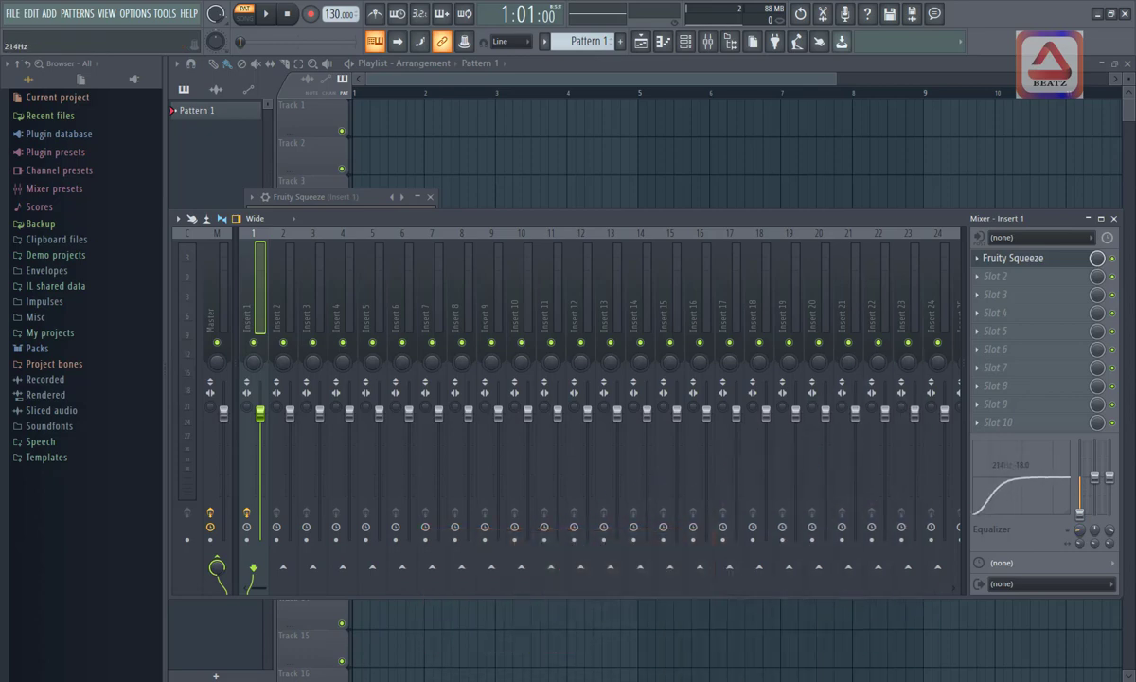
Step: Reset Insert 1's low-shelf EQ band so that the equalizer curve is flat
{"action": "right_click", "coordinate": [1015, 494]}
{"action": "key", "text": "Escape"}
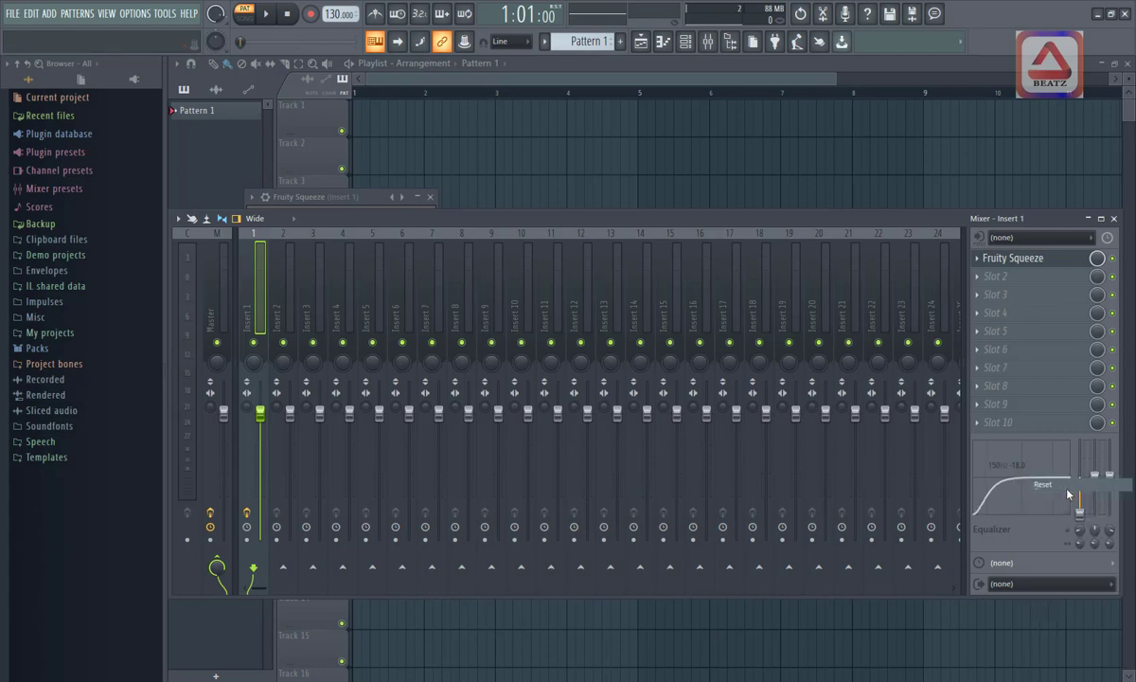
{"action": "scroll", "coordinate": [1015, 481], "scroll_direction": "down", "scroll_amount": 2}
{"action": "right_click", "coordinate": [1016, 485]}
{"action": "left_click", "coordinate": [1082, 487]}
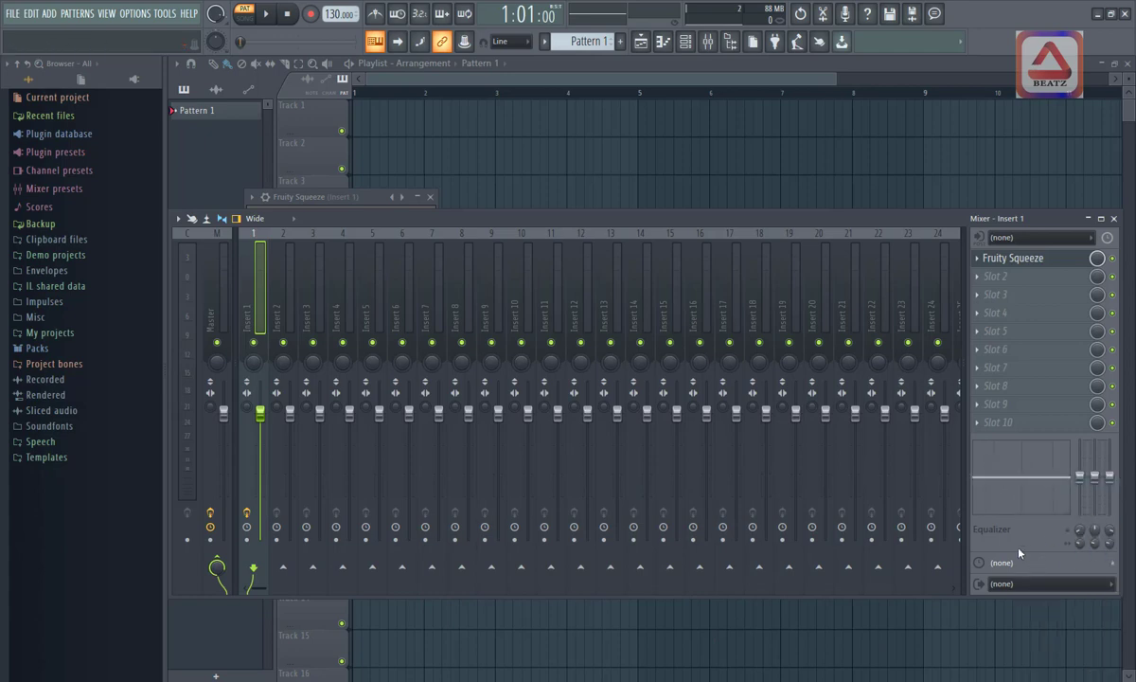
Step: Review Insert 1's audio output targets and track delay options without choosing any
{"action": "left_click", "coordinate": [1025, 583]}
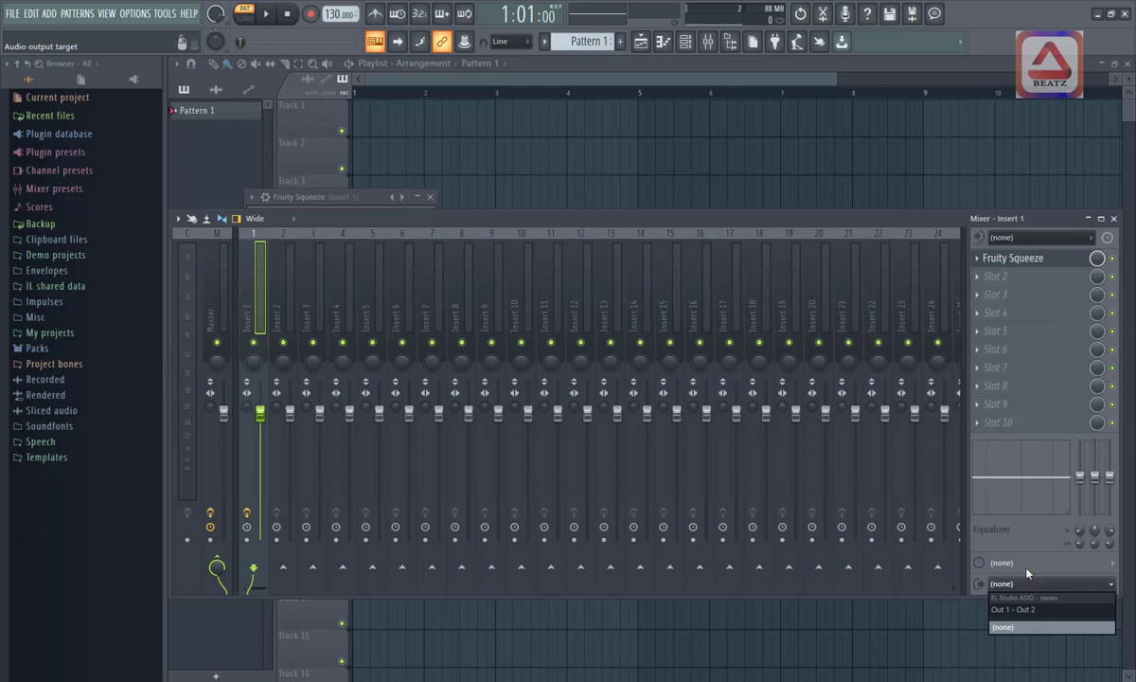
{"action": "left_click", "coordinate": [1036, 564]}
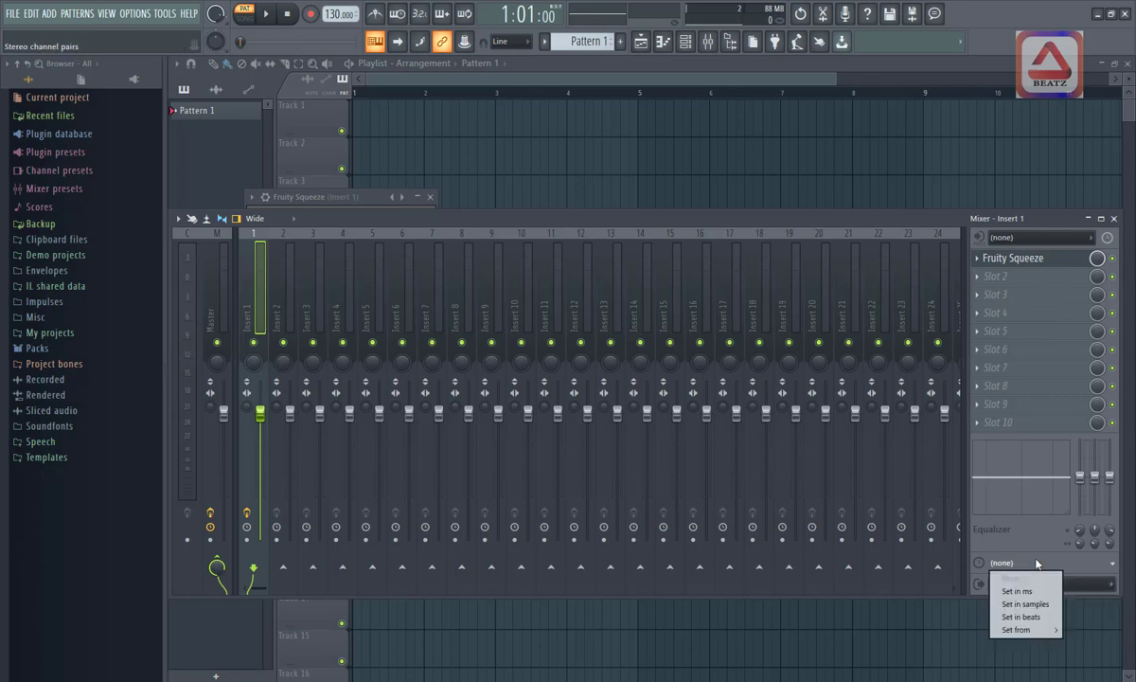
{"action": "key", "text": "Escape"}
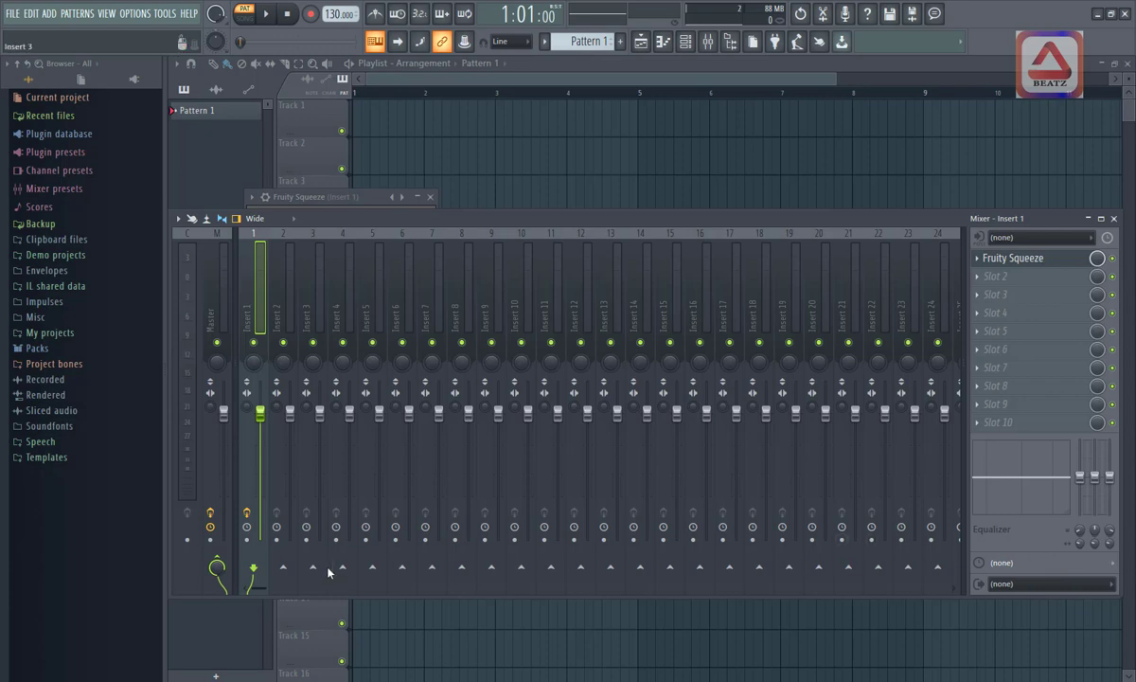
Step: Compare the effect slots of the Master and several insert tracks, ending on Insert 1
{"action": "left_click", "coordinate": [219, 306]}
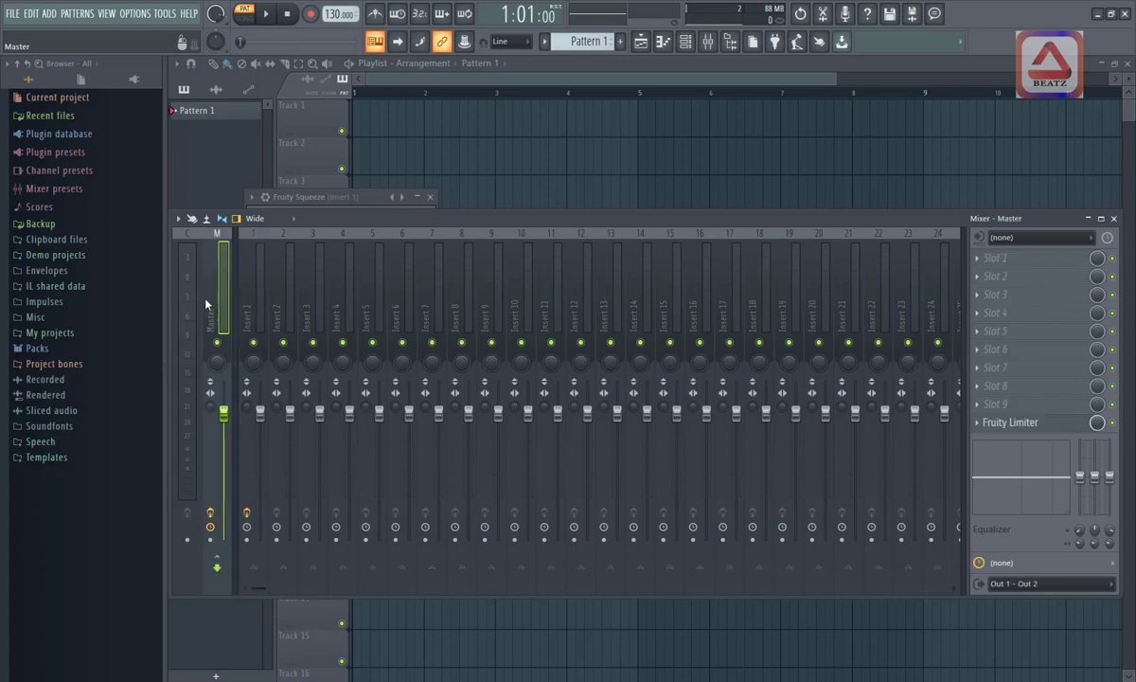
{"action": "left_click", "coordinate": [260, 289]}
{"action": "left_click", "coordinate": [463, 296]}
{"action": "left_click", "coordinate": [433, 288]}
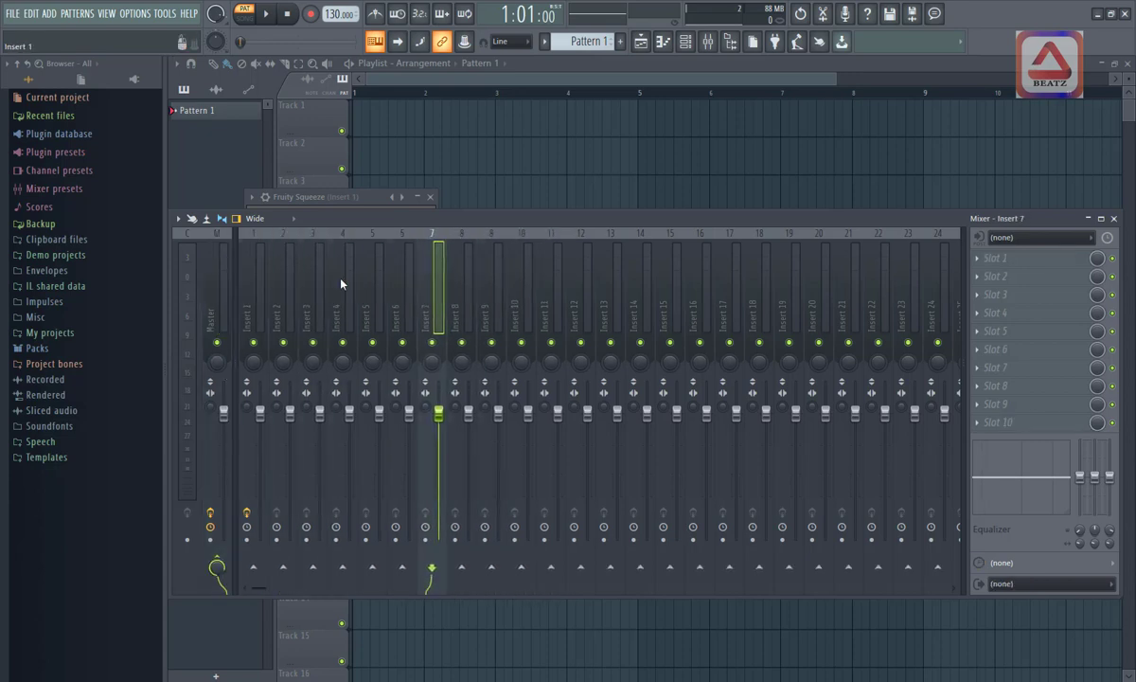
{"action": "left_click", "coordinate": [257, 280]}
{"action": "left_click", "coordinate": [346, 289]}
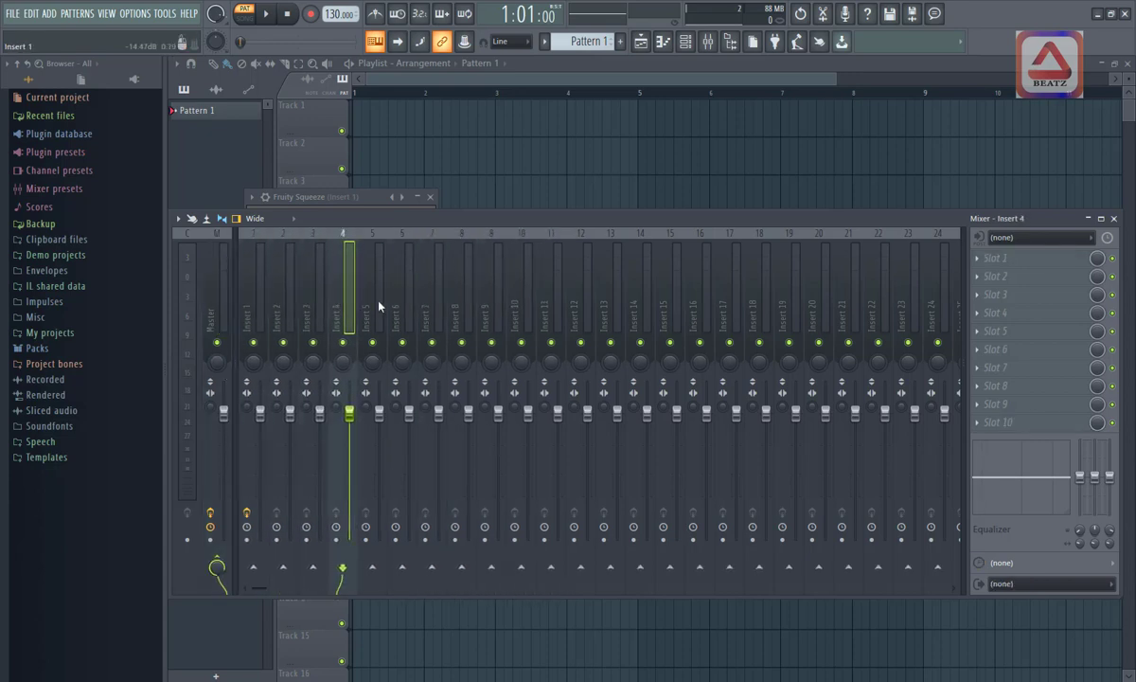
{"action": "left_click", "coordinate": [410, 284]}
{"action": "left_click", "coordinate": [258, 291]}
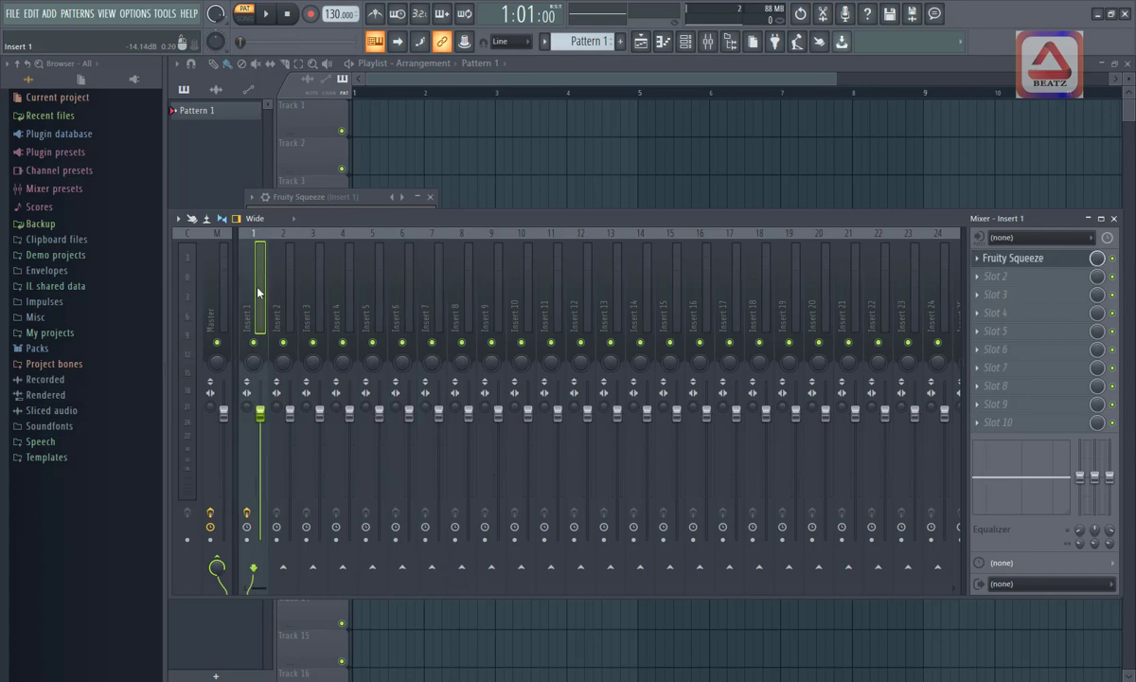
Step: Show the Channel rack, play the pattern with the Kick hit on the first step, and stop playback
{"action": "left_click", "coordinate": [694, 46]}
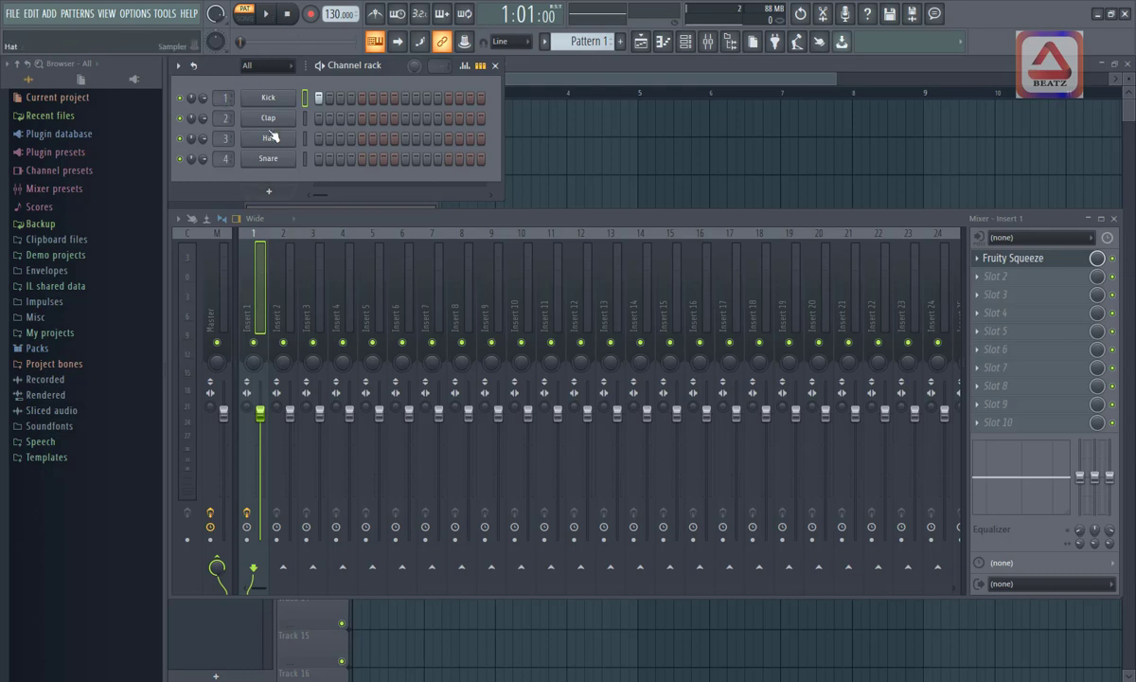
{"action": "key", "text": "space"}
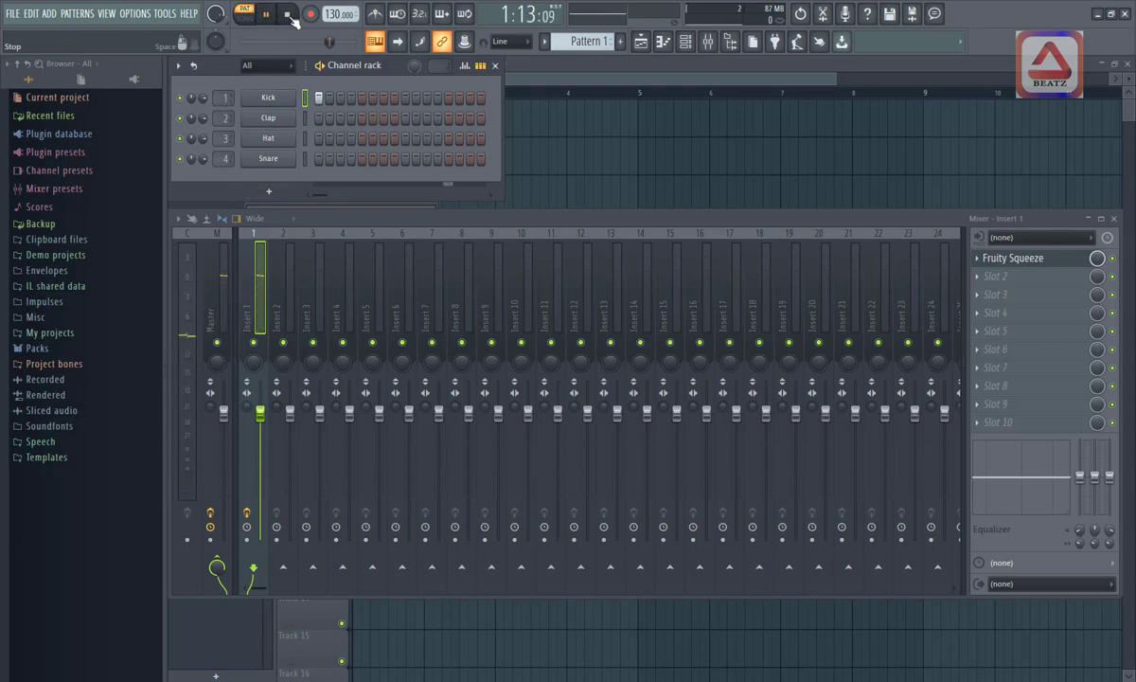
{"action": "left_click", "coordinate": [289, 14]}
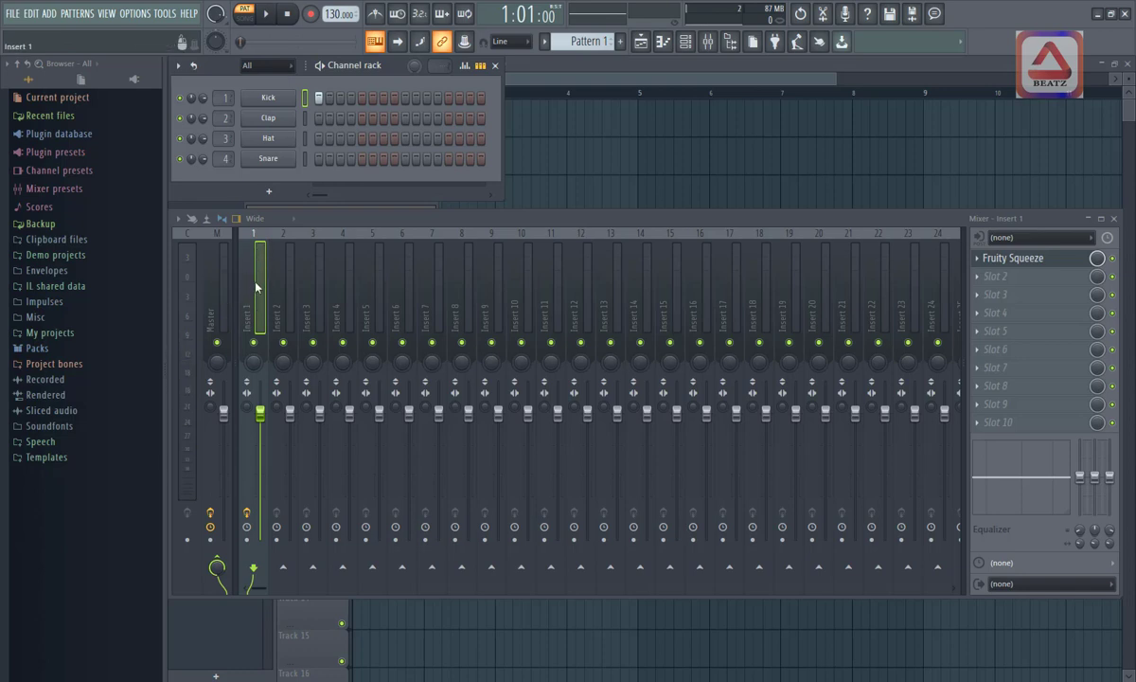
Step: Select the Master, Insert 1, Insert 2 and Insert 5 tracks in turn to examine their routing
{"action": "left_click_drag", "start_coordinate": [303, 298], "coordinate": [198, 292]}
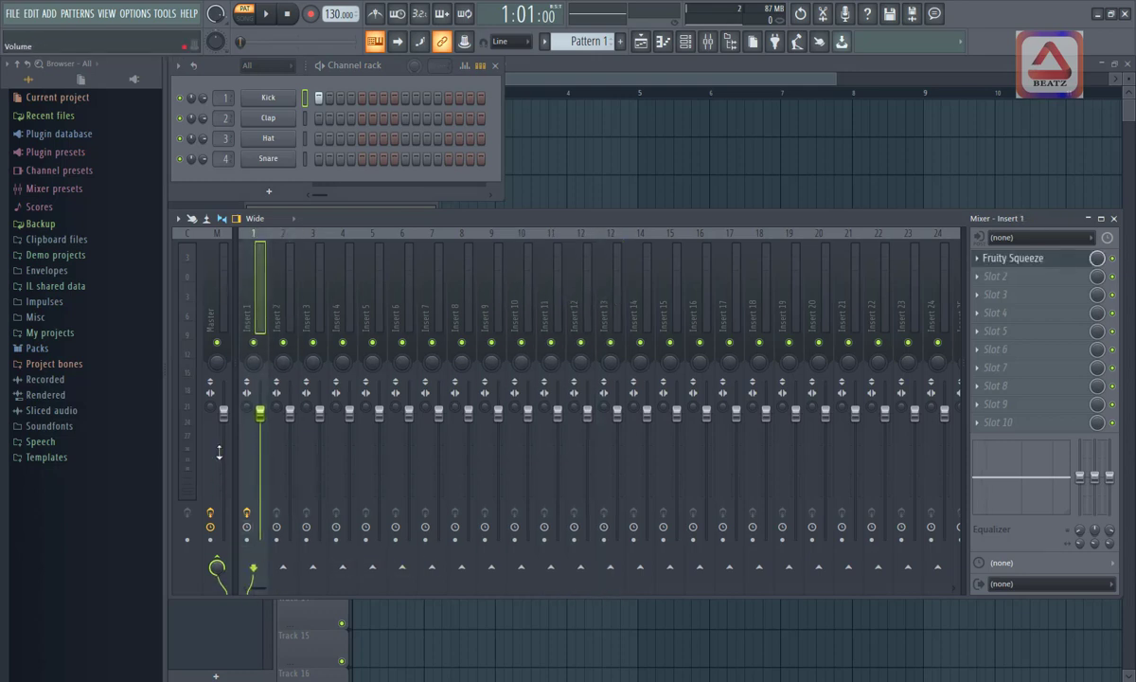
{"action": "left_click", "coordinate": [219, 269]}
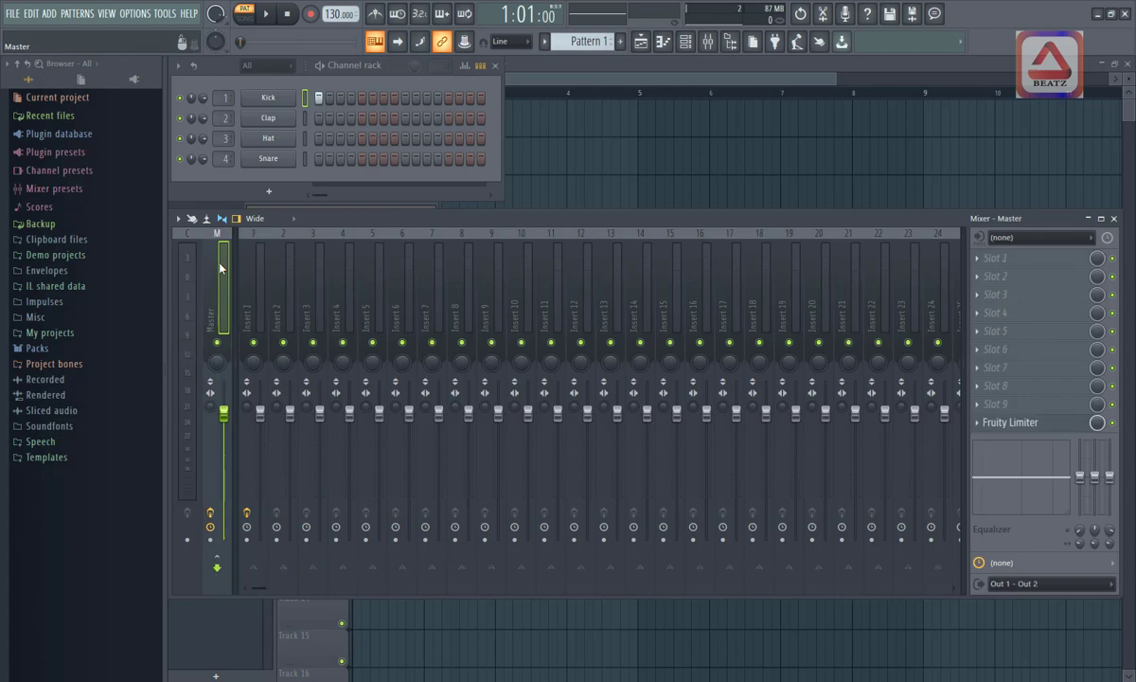
{"action": "left_click", "coordinate": [256, 299]}
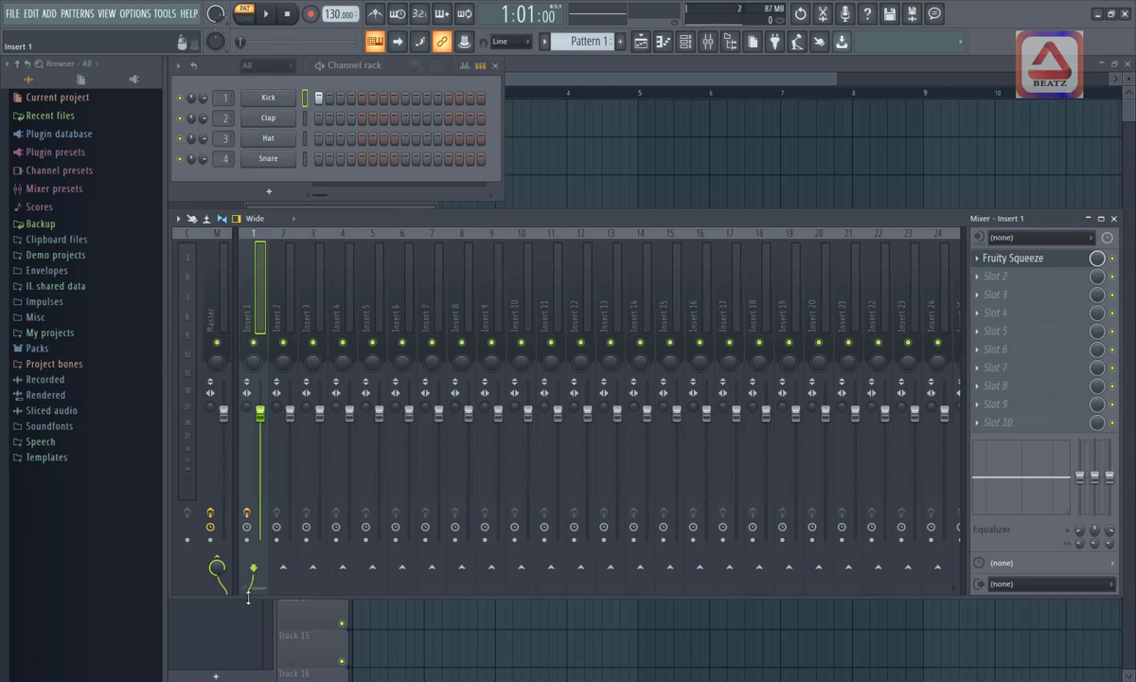
{"action": "left_click", "coordinate": [280, 284]}
{"action": "left_click", "coordinate": [379, 275]}
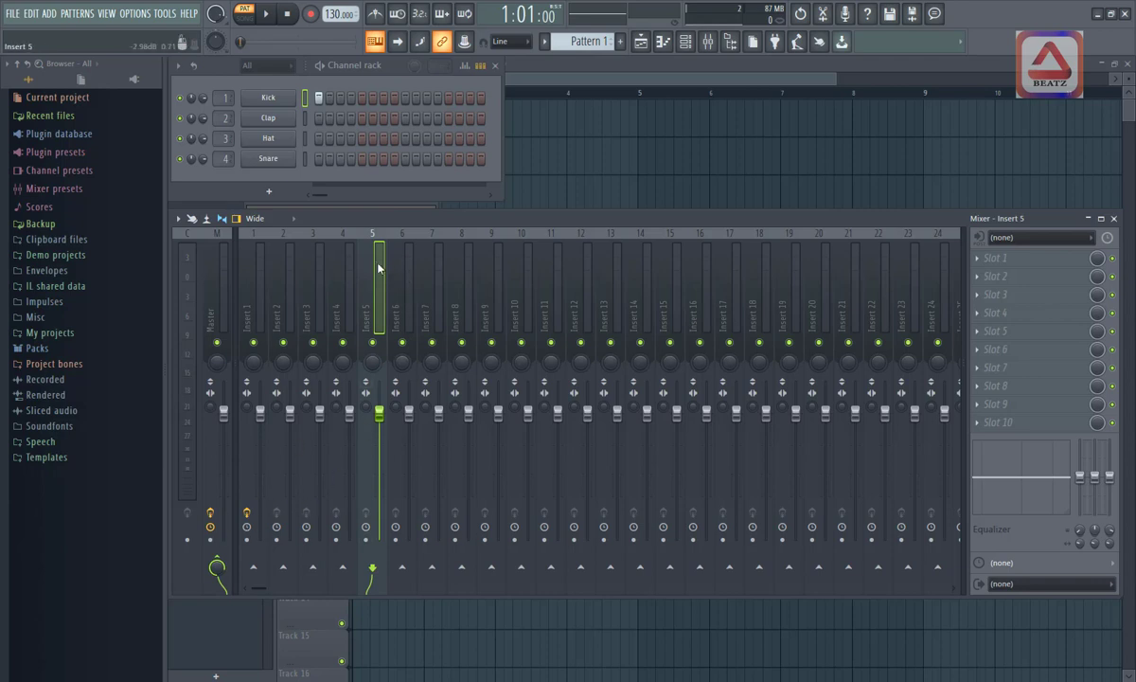
Step: Try muting Insert 5 and panning it off-centre, restoring its mute state and resetting the panning each time
{"action": "left_click", "coordinate": [374, 344]}
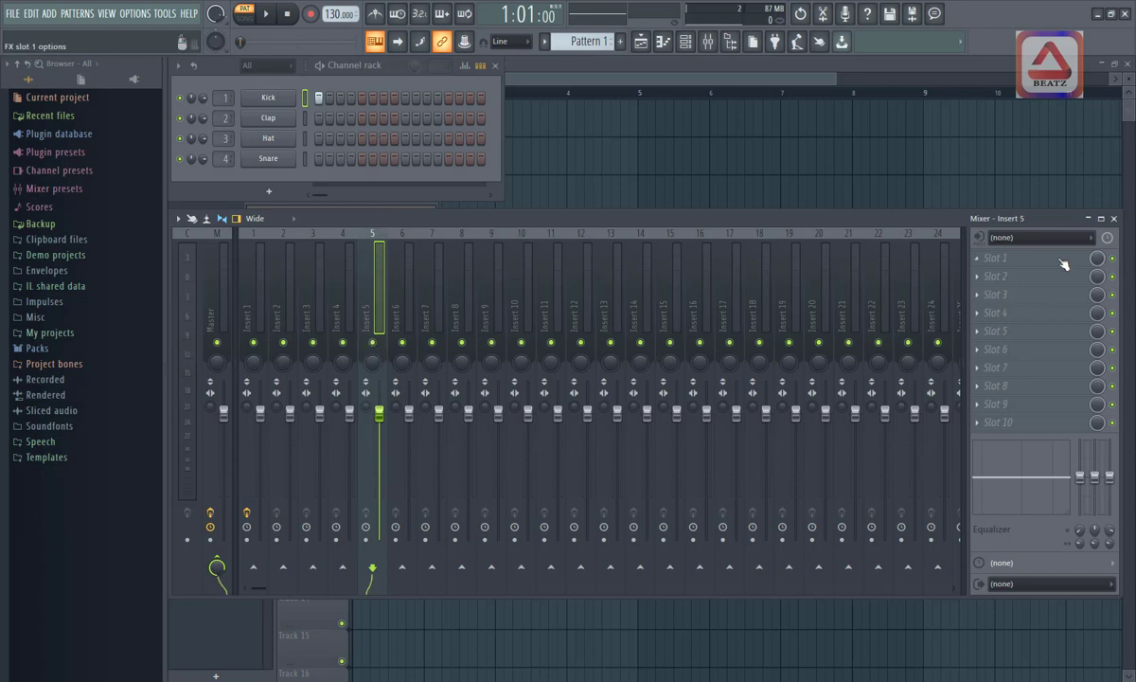
{"action": "left_click", "coordinate": [374, 344]}
{"action": "mouse_move", "coordinate": [376, 365]}
{"action": "left_mouse_down"}
{"action": "mouse_move", "coordinate": [376, 436]}
{"action": "mouse_move", "coordinate": [376, 364]}
{"action": "left_mouse_up"}
{"action": "right_click", "coordinate": [376, 365]}
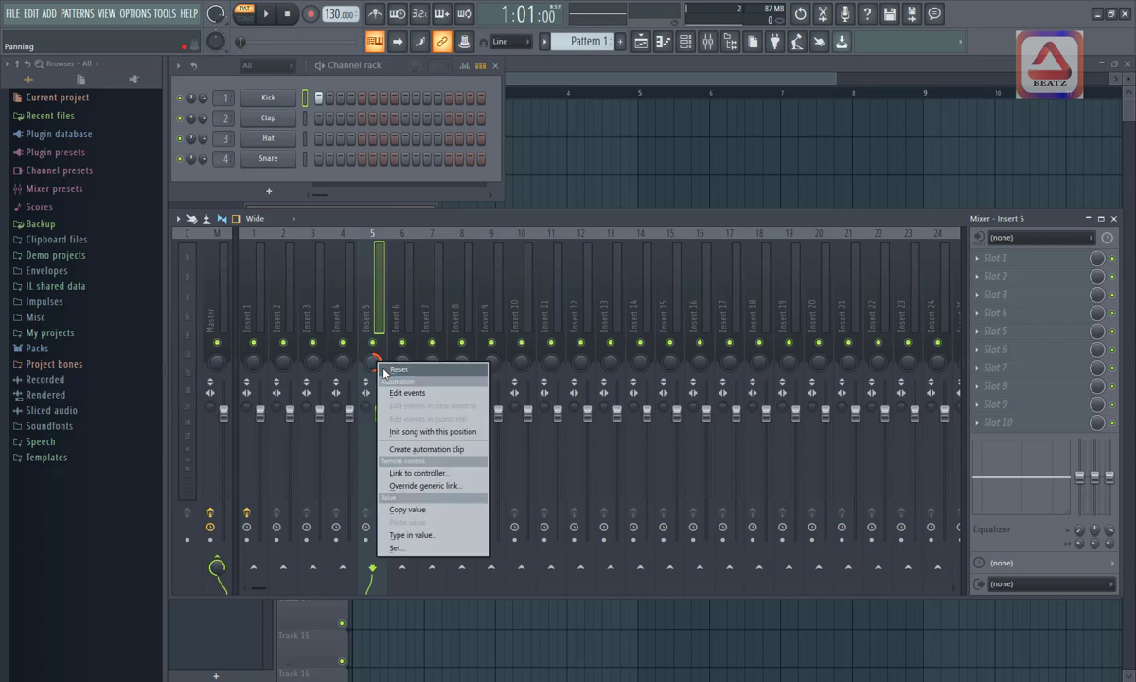
{"action": "left_click", "coordinate": [383, 374]}
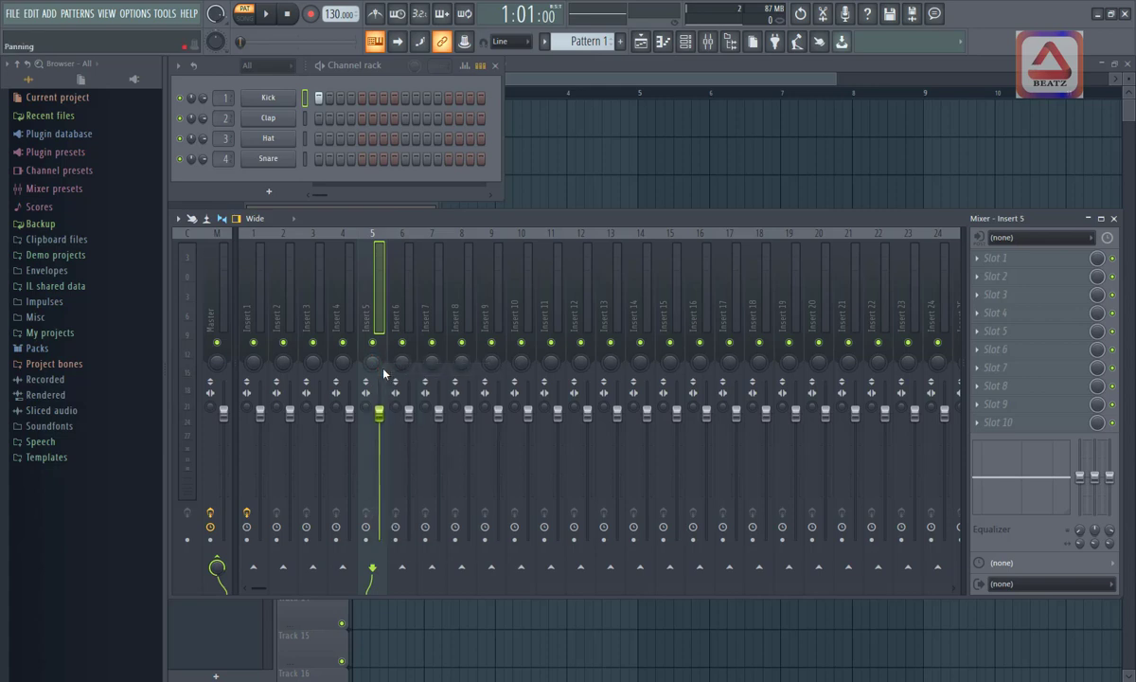
{"action": "left_click_drag", "start_coordinate": [374, 363], "coordinate": [374, 417]}
{"action": "right_click", "coordinate": [375, 364]}
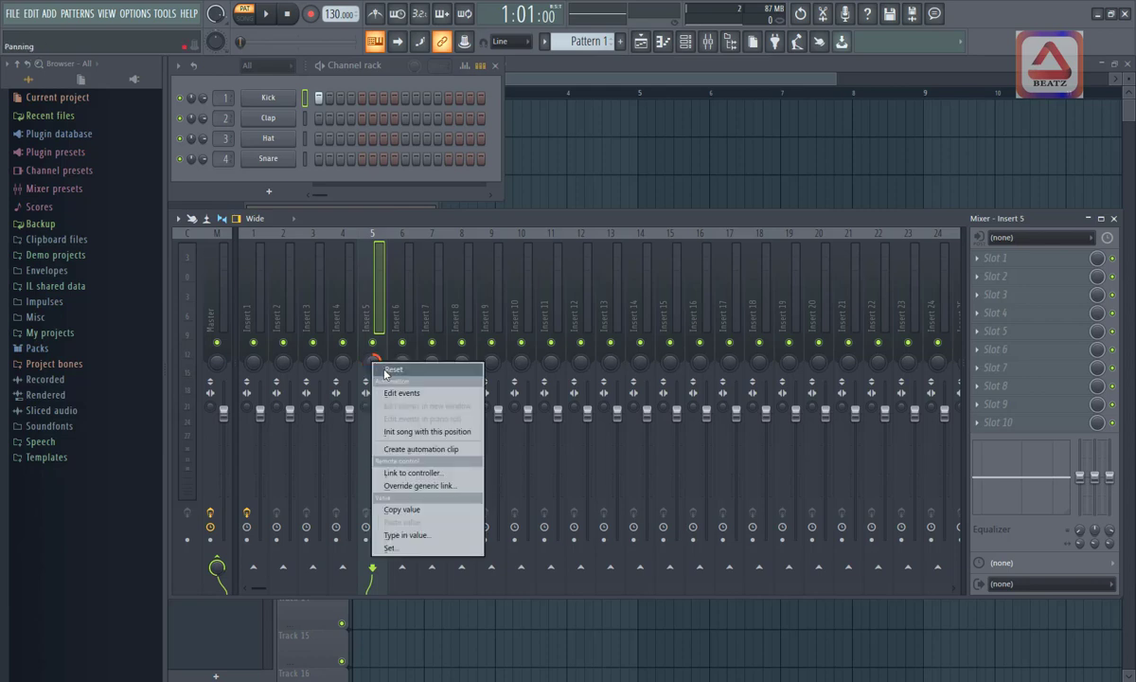
{"action": "left_click", "coordinate": [386, 369]}
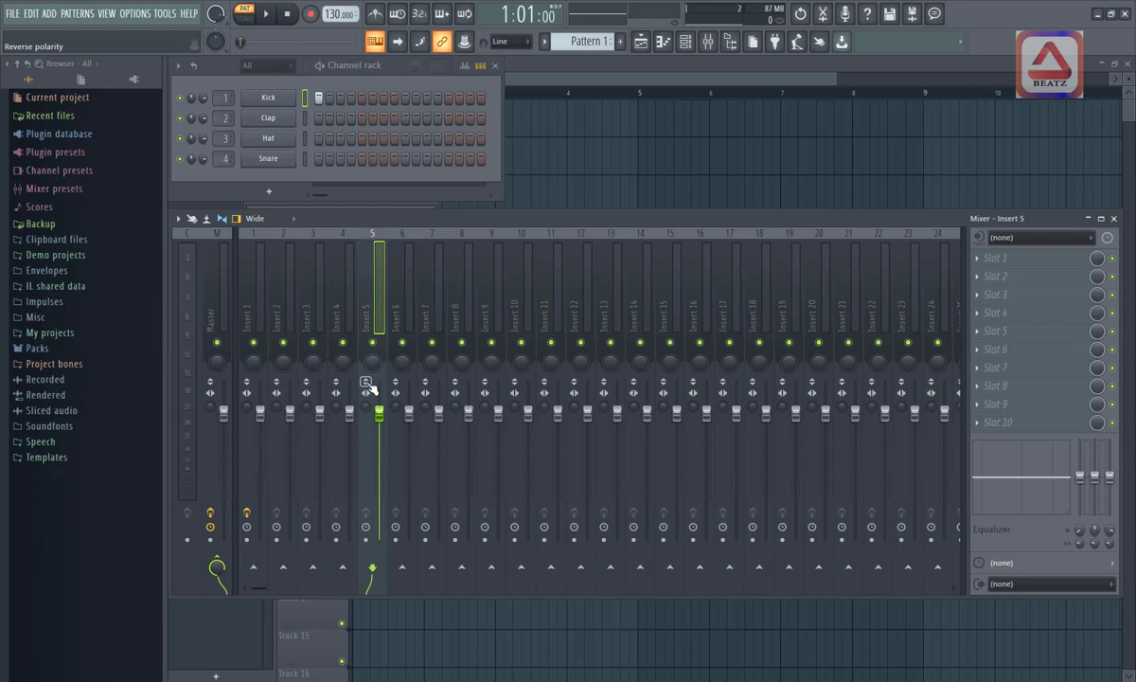
Step: Open the Snare channel's settings, try Reverse polarity on its sample, turn it off and close the settings
{"action": "left_click", "coordinate": [285, 161]}
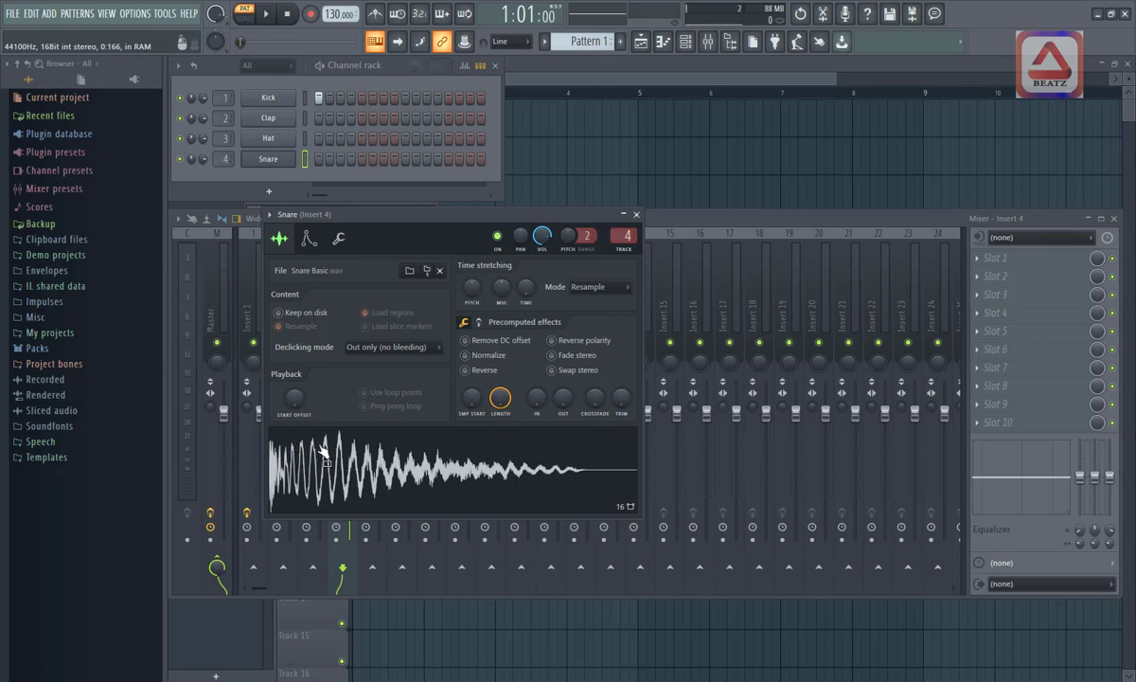
{"action": "left_click", "coordinate": [553, 341]}
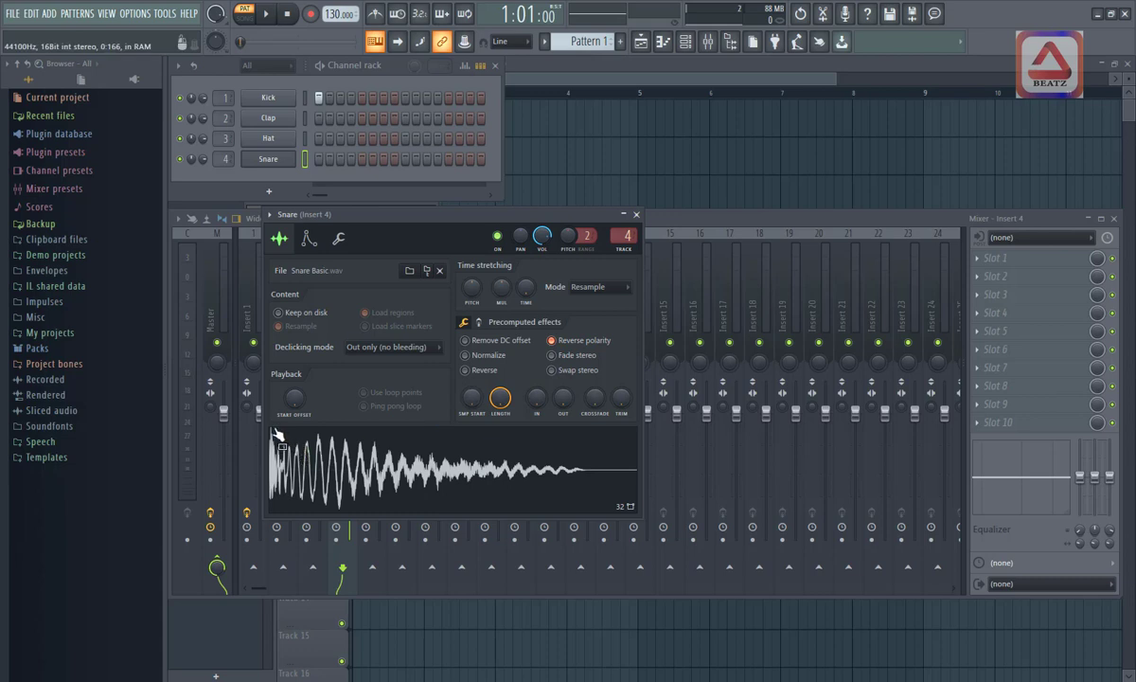
{"action": "left_click", "coordinate": [552, 340]}
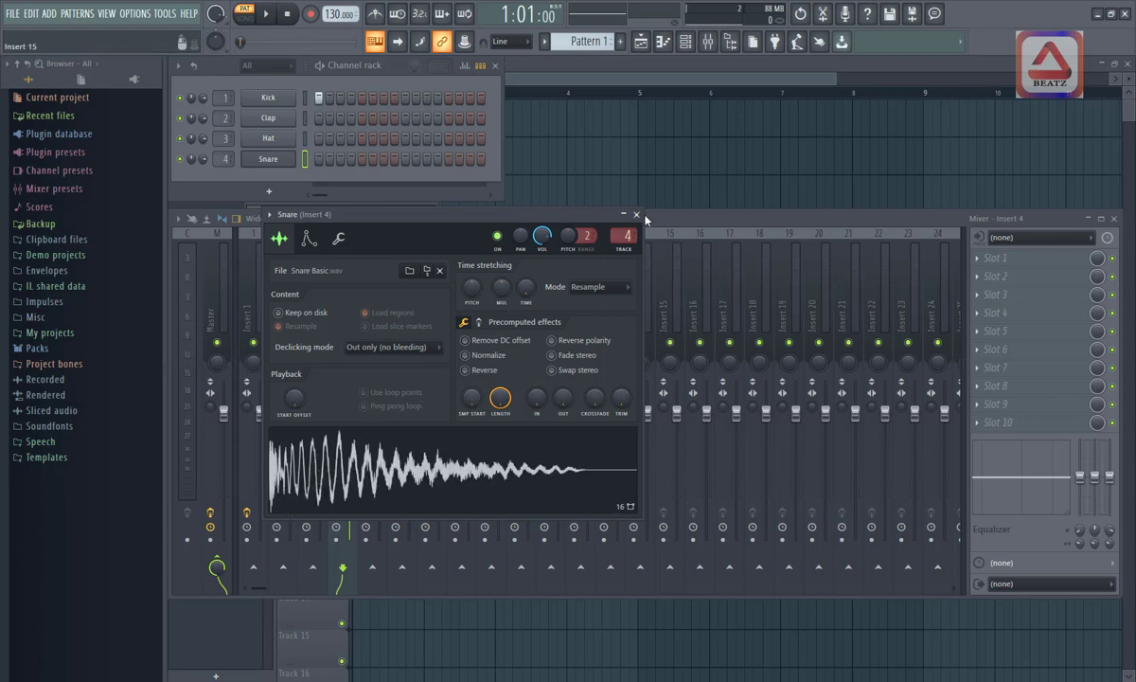
{"action": "left_click", "coordinate": [637, 215]}
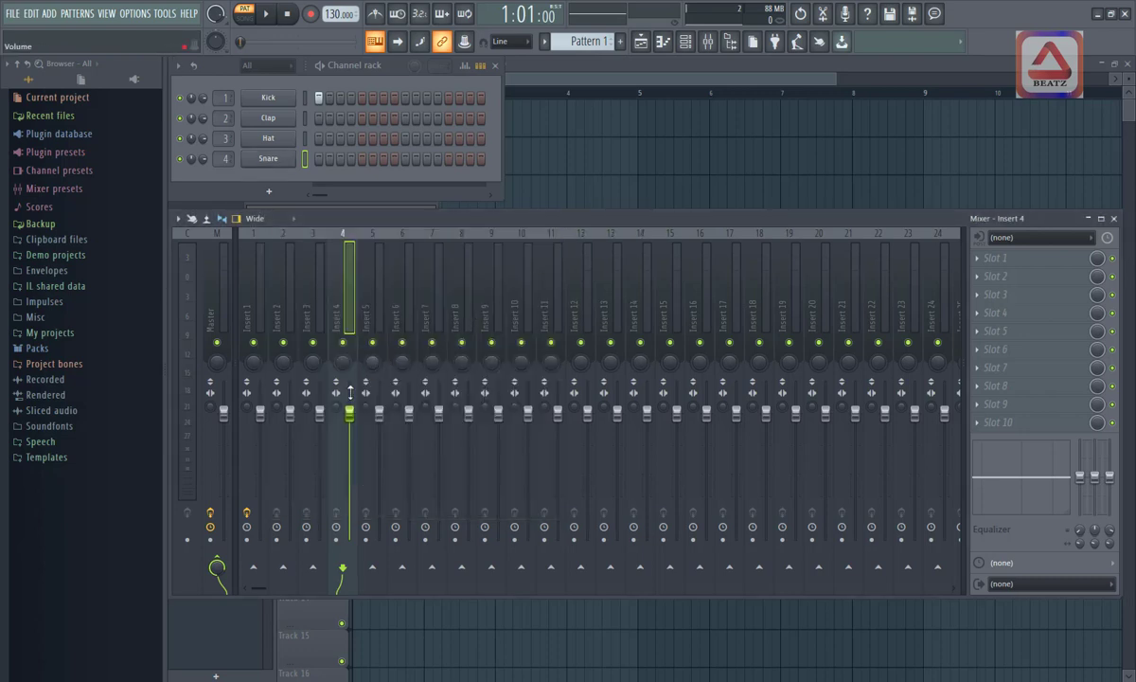
Step: Clear the Kick's first step, place a hit on the Snare's first step, and play the pattern
{"action": "left_click", "coordinate": [338, 382]}
{"action": "left_click", "coordinate": [320, 98]}
{"action": "left_click", "coordinate": [319, 98]}
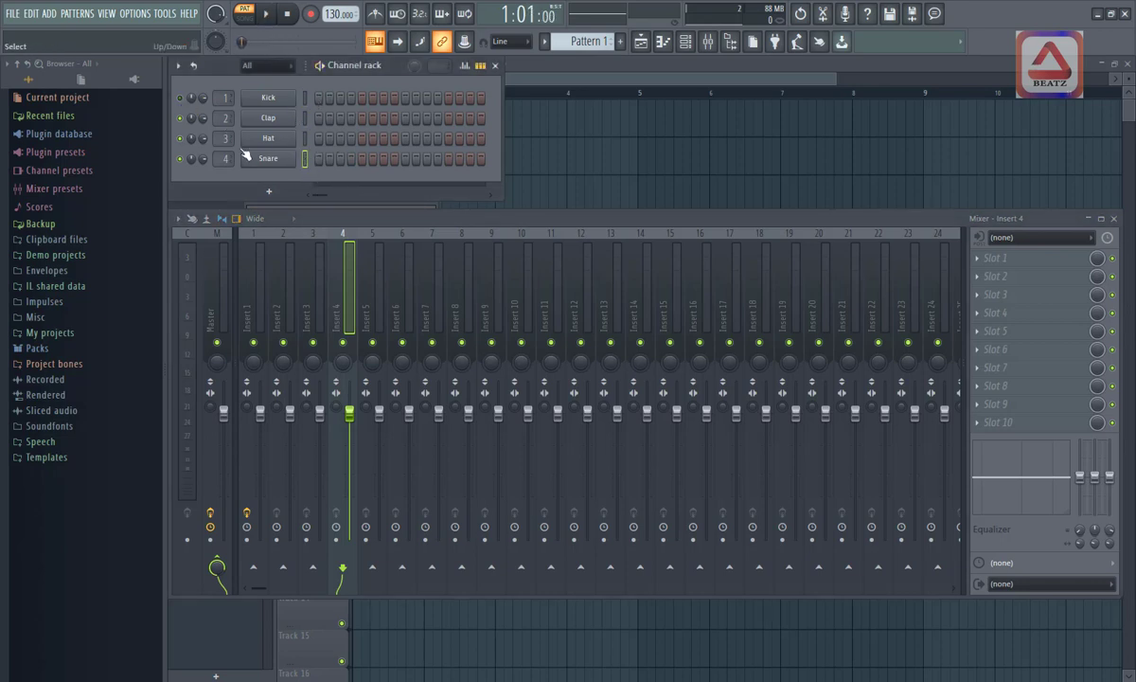
{"action": "left_click", "coordinate": [319, 159]}
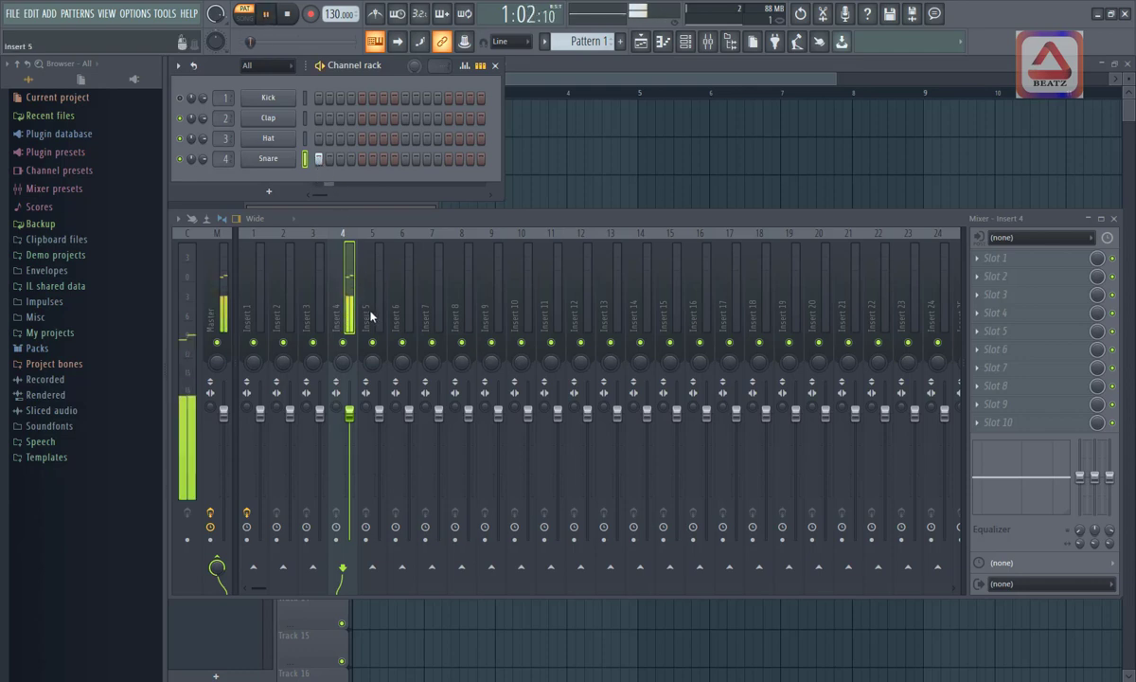
{"action": "key", "text": "space"}
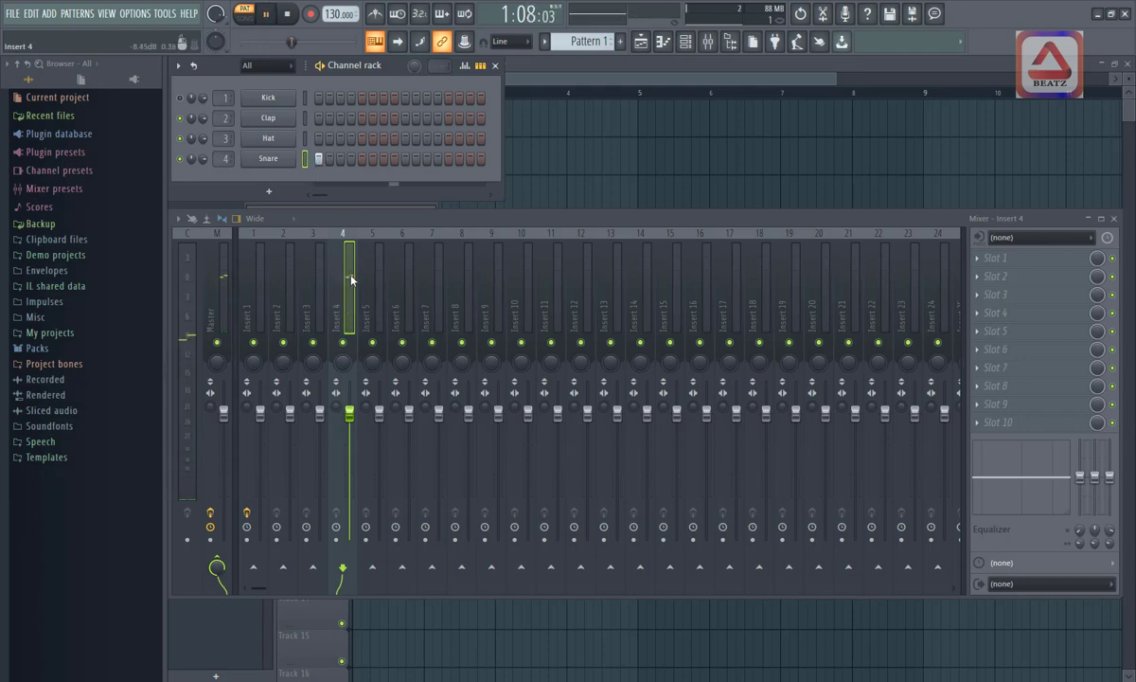
Step: Stop playback, try swapping Insert 4's left and right channels while playing the pattern, and turn the swap off
{"action": "key", "text": "space"}
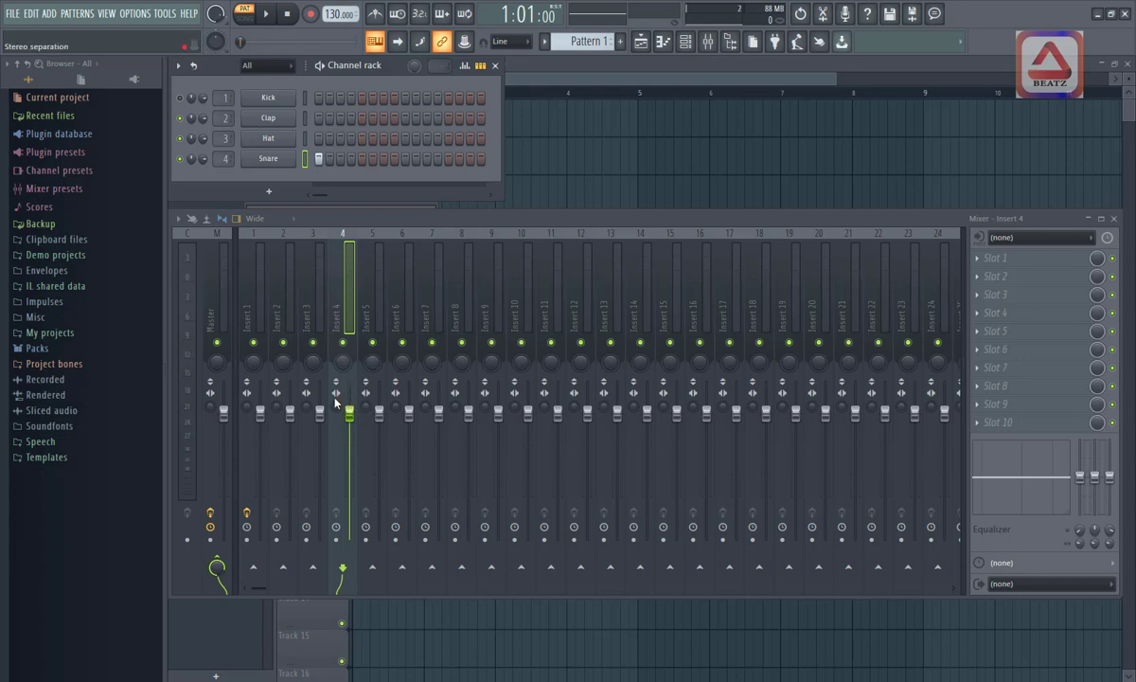
{"action": "left_click_drag", "start_coordinate": [334, 403], "coordinate": [343, 363]}
{"action": "key", "text": "space"}
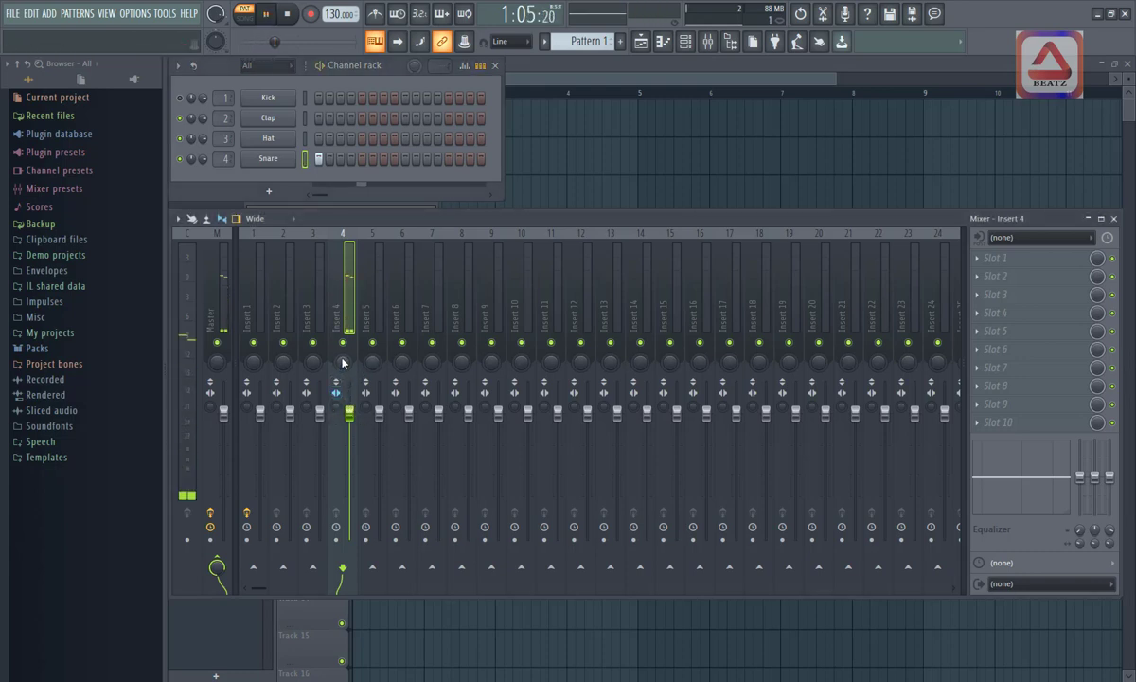
{"action": "key", "text": "space"}
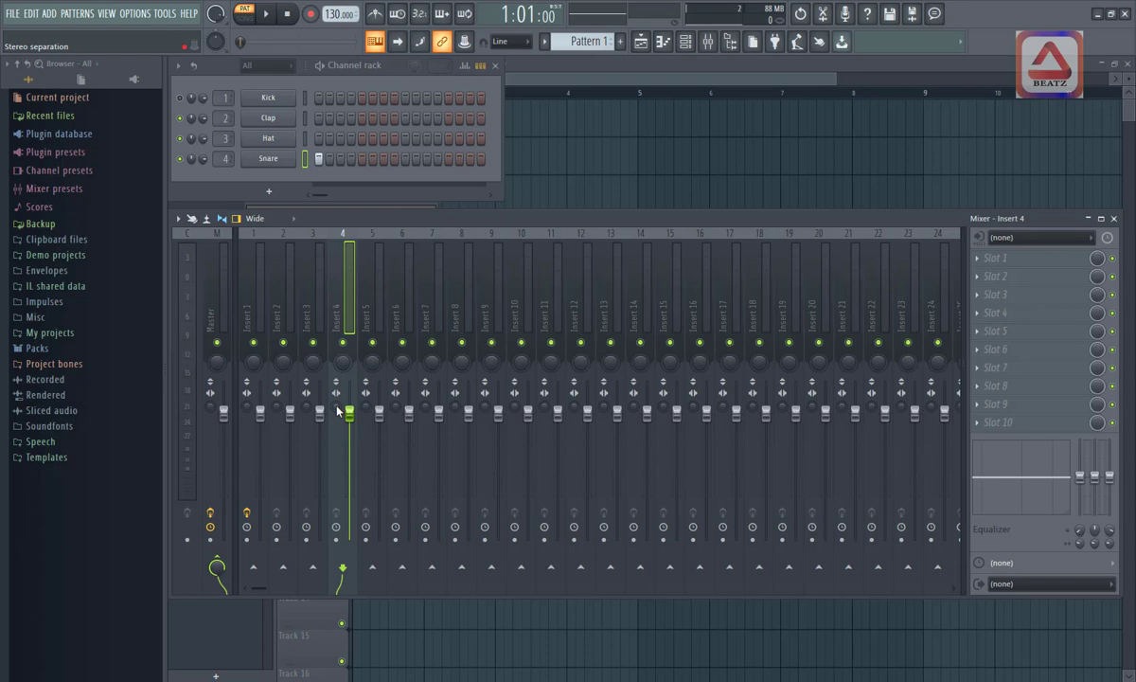
Step: Try different stereo separation amounts on Insert 4 and reset the separation to its default
{"action": "left_click_drag", "start_coordinate": [337, 409], "coordinate": [337, 384]}
{"action": "left_click_drag", "start_coordinate": [335, 407], "coordinate": [335, 389]}
{"action": "left_click_drag", "start_coordinate": [335, 407], "coordinate": [338, 411]}
{"action": "right_click", "coordinate": [336, 407]}
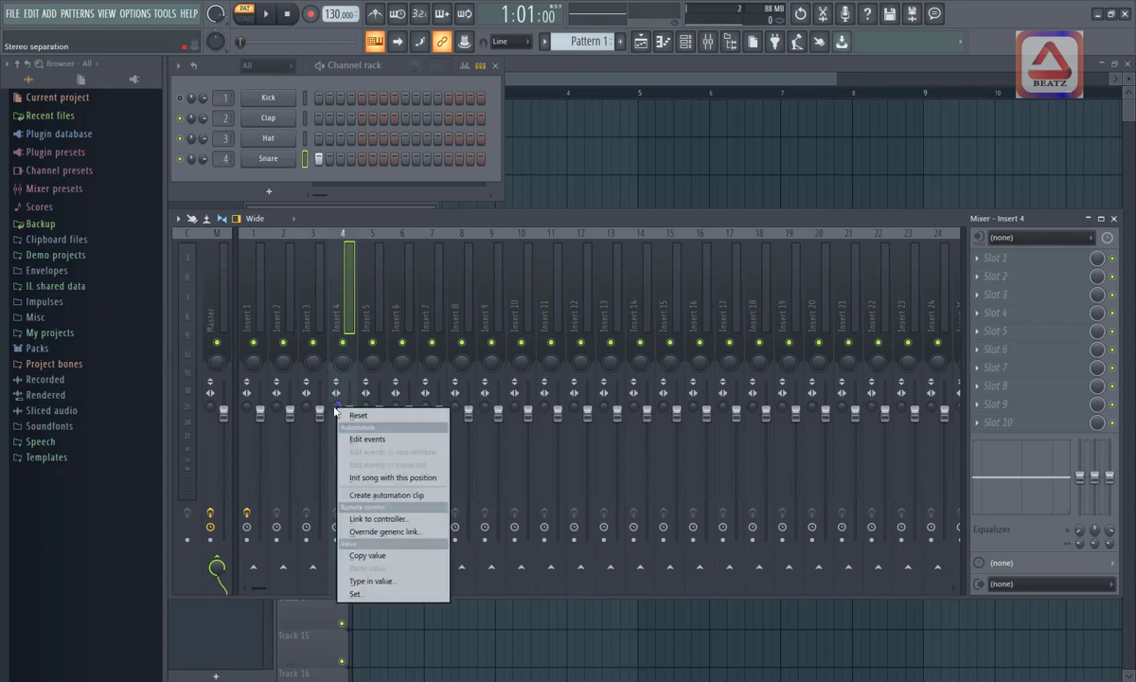
{"action": "left_click", "coordinate": [358, 415]}
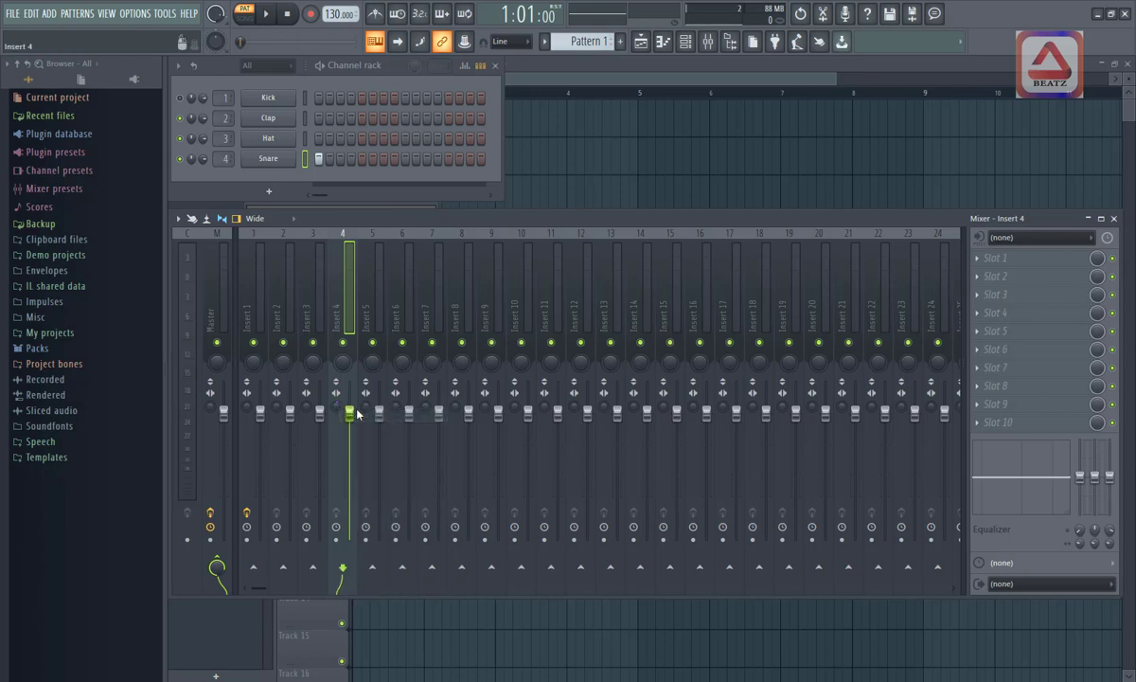
Step: Lower Insert 4's volume to 88%, add Snare hits on steps 5, 9 and 13, and play the pattern
{"action": "mouse_move", "coordinate": [351, 419]}
{"action": "left_mouse_down"}
{"action": "mouse_move", "coordinate": [351, 493]}
{"action": "mouse_move", "coordinate": [350, 428]}
{"action": "left_mouse_up"}
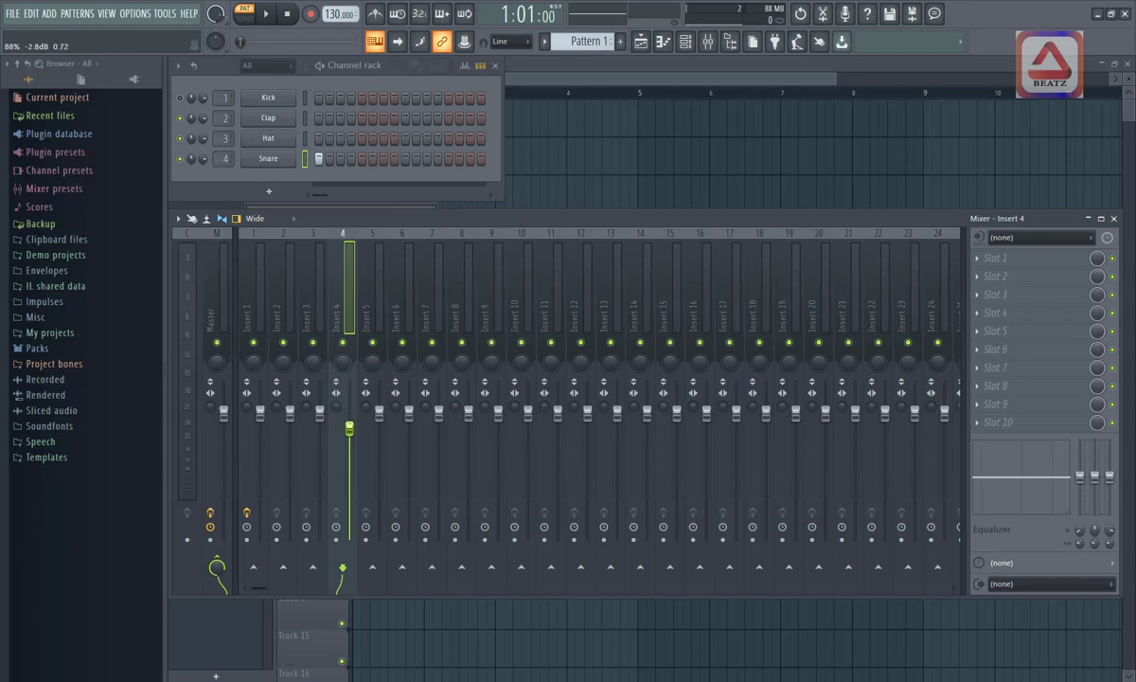
{"action": "left_click", "coordinate": [362, 159]}
{"action": "left_click", "coordinate": [405, 159]}
{"action": "left_click", "coordinate": [449, 159]}
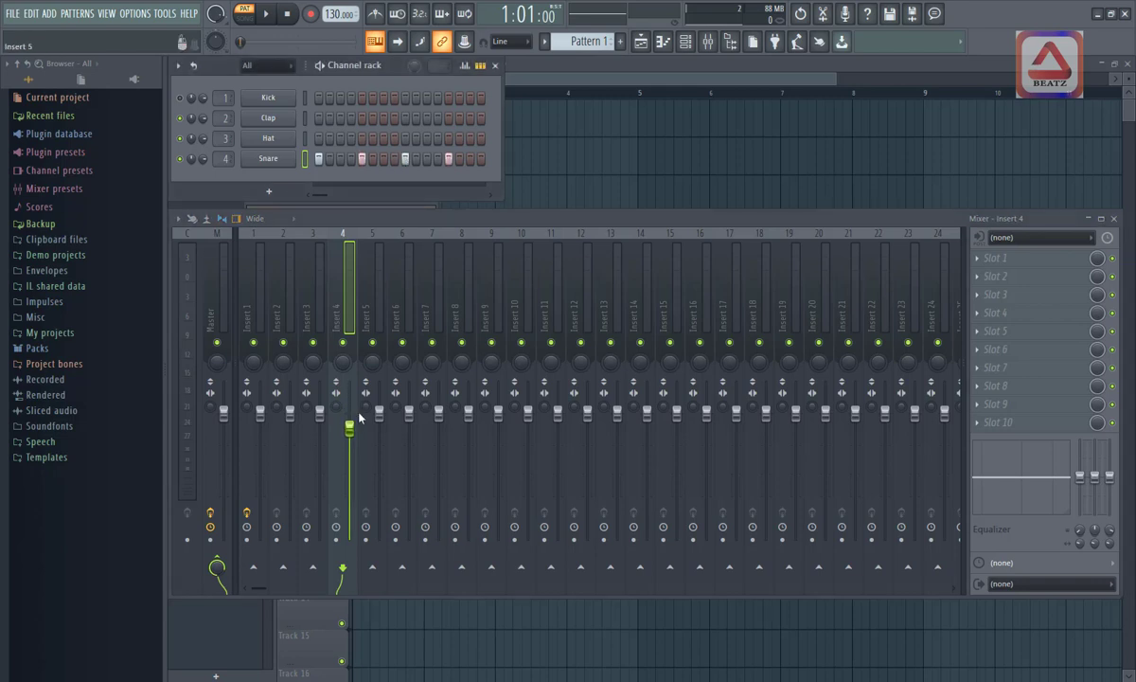
{"action": "key", "text": "space"}
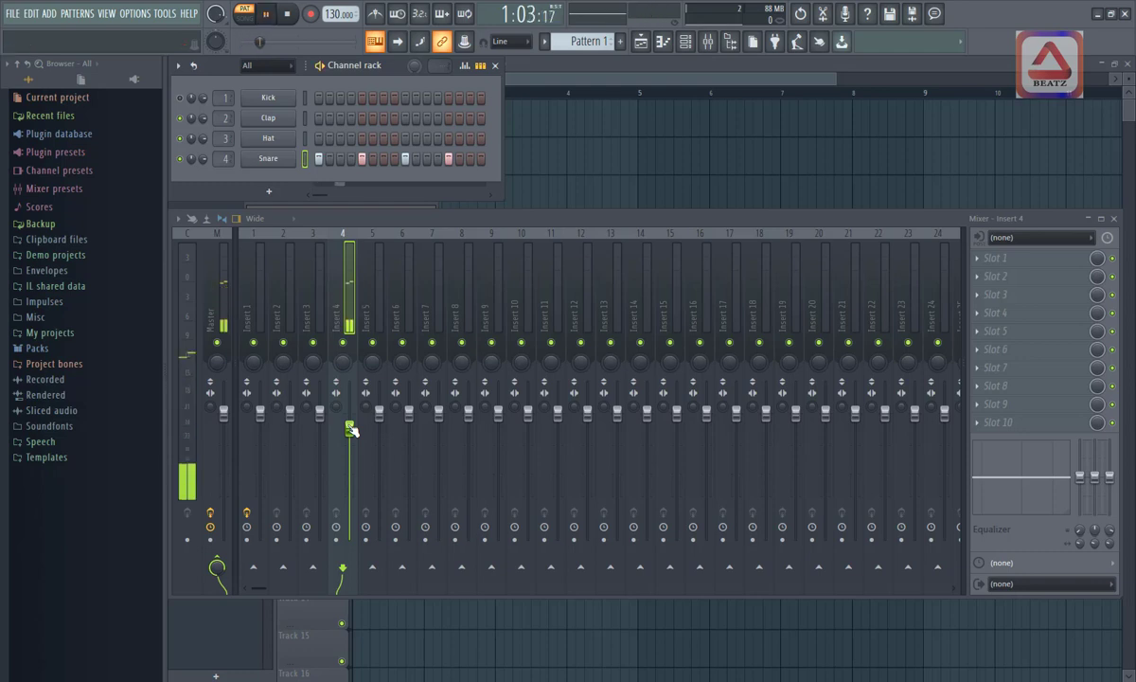
Step: Raise Insert 4's volume to about 97% during playback, stop the pattern and reset the volume to its default
{"action": "mouse_move", "coordinate": [350, 428]}
{"action": "left_mouse_down"}
{"action": "mouse_move", "coordinate": [349, 514]}
{"action": "mouse_move", "coordinate": [350, 417]}
{"action": "left_mouse_up"}
{"action": "key", "text": "space"}
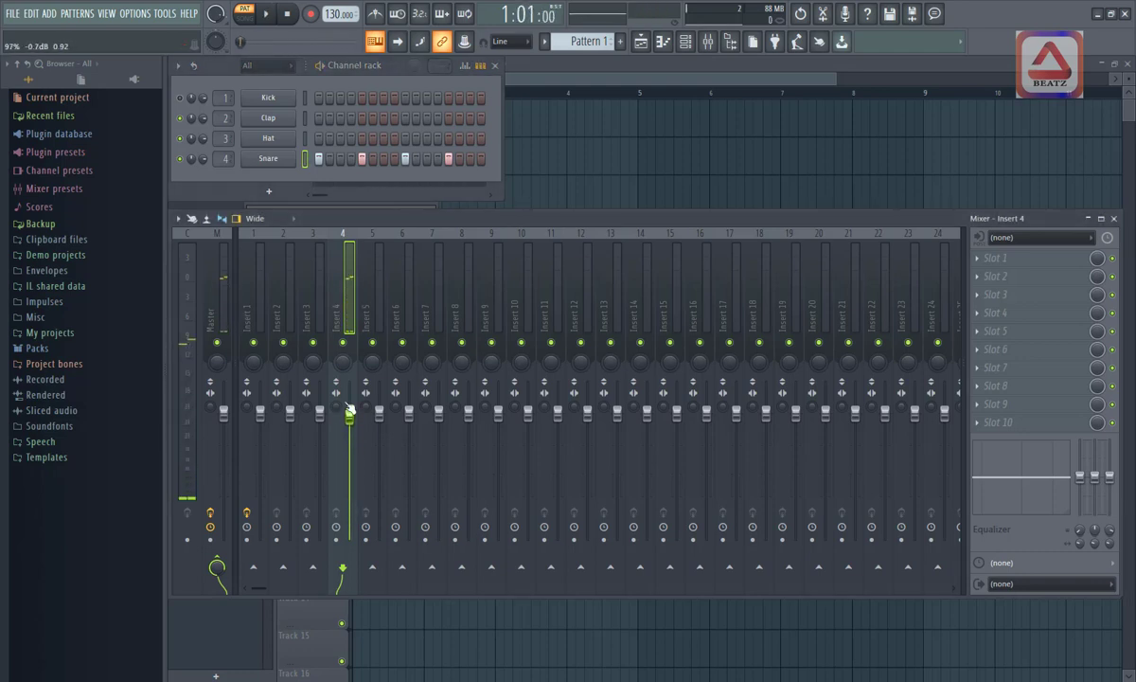
{"action": "right_click", "coordinate": [349, 418]}
{"action": "left_click", "coordinate": [385, 427]}
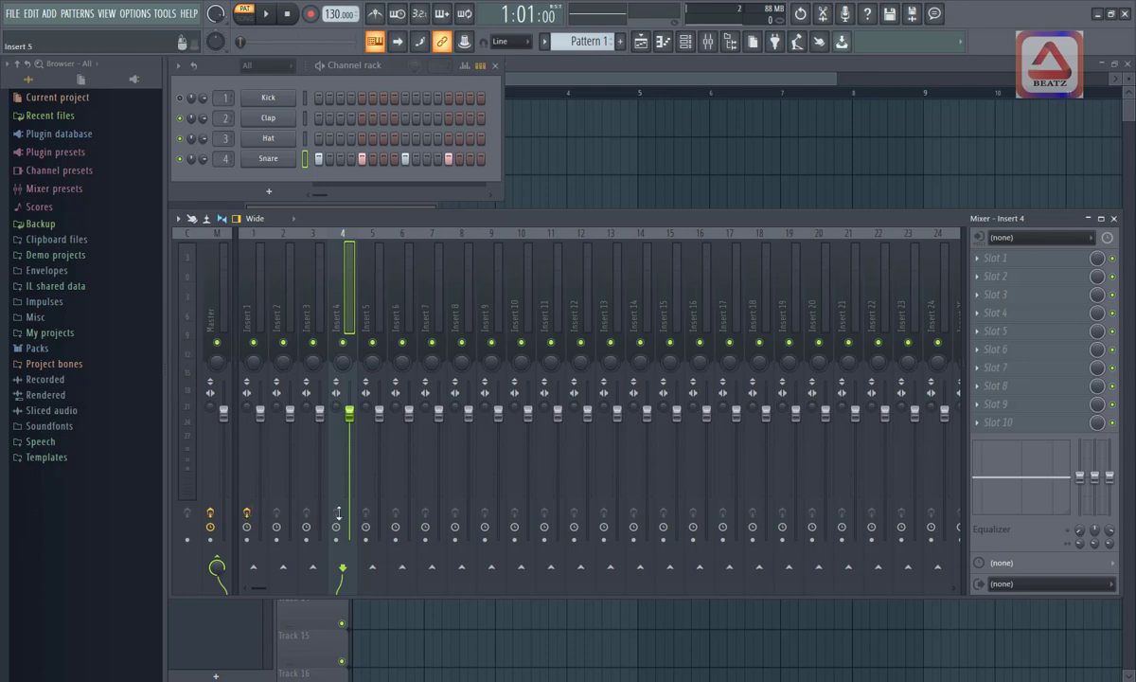
Step: Alternate between Insert 1 and Insert 4 to compare their effect slots and effect-enable indicators
{"action": "left_click", "coordinate": [256, 313]}
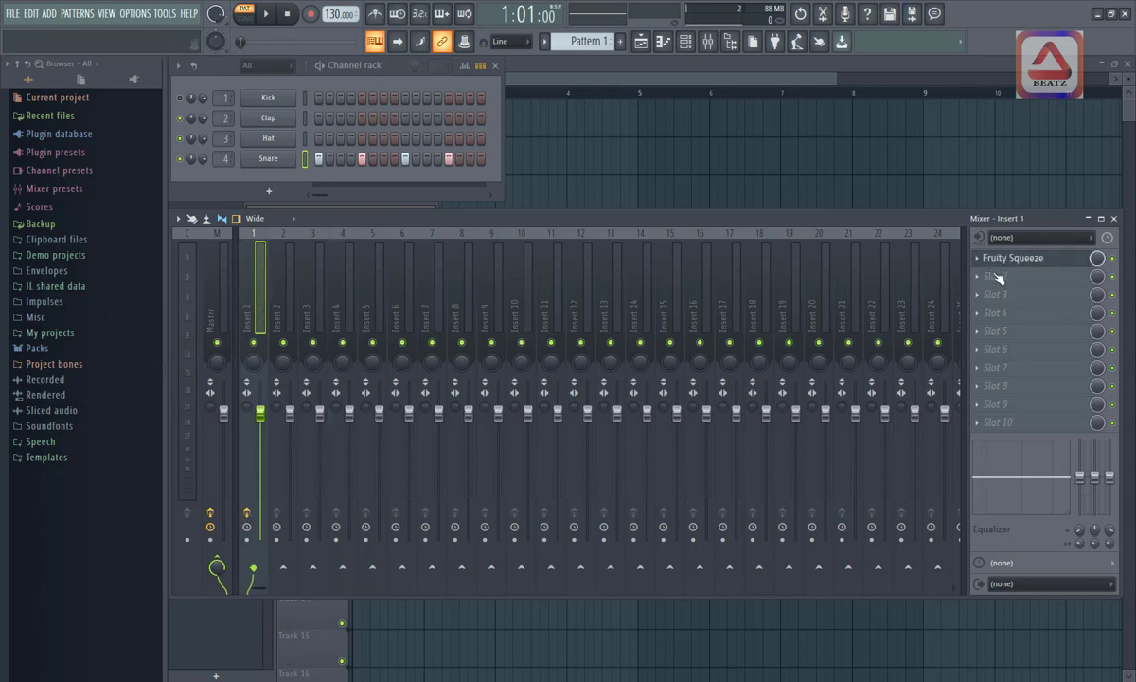
{"action": "left_click", "coordinate": [344, 301]}
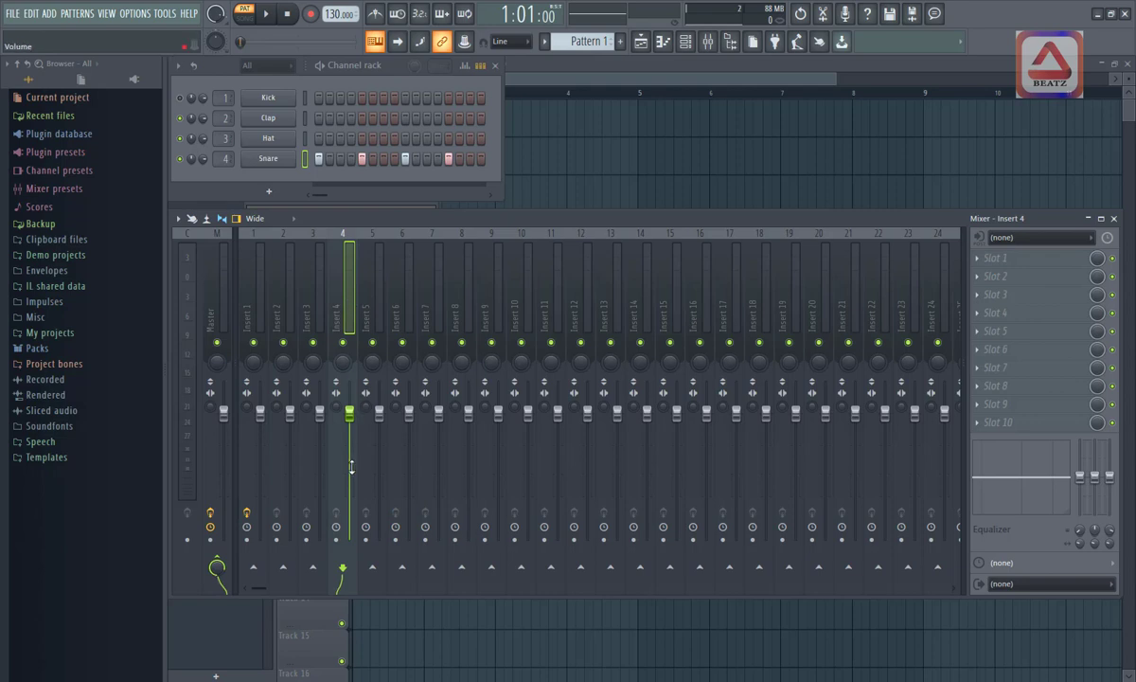
{"action": "left_click", "coordinate": [252, 284]}
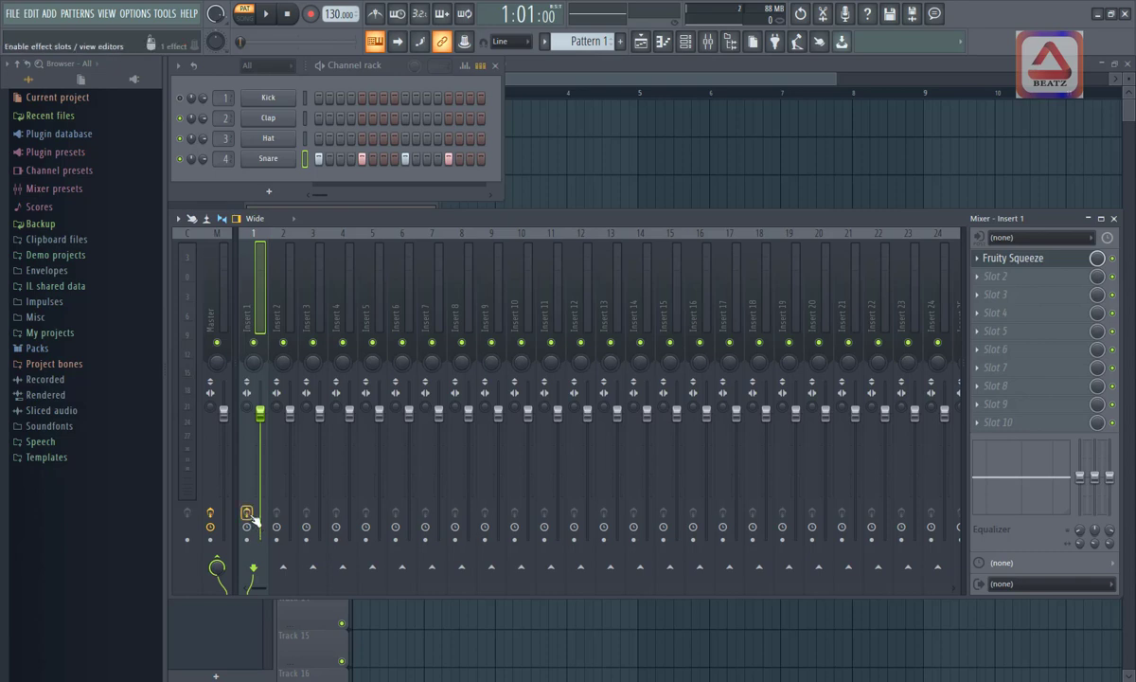
{"action": "left_click", "coordinate": [343, 270]}
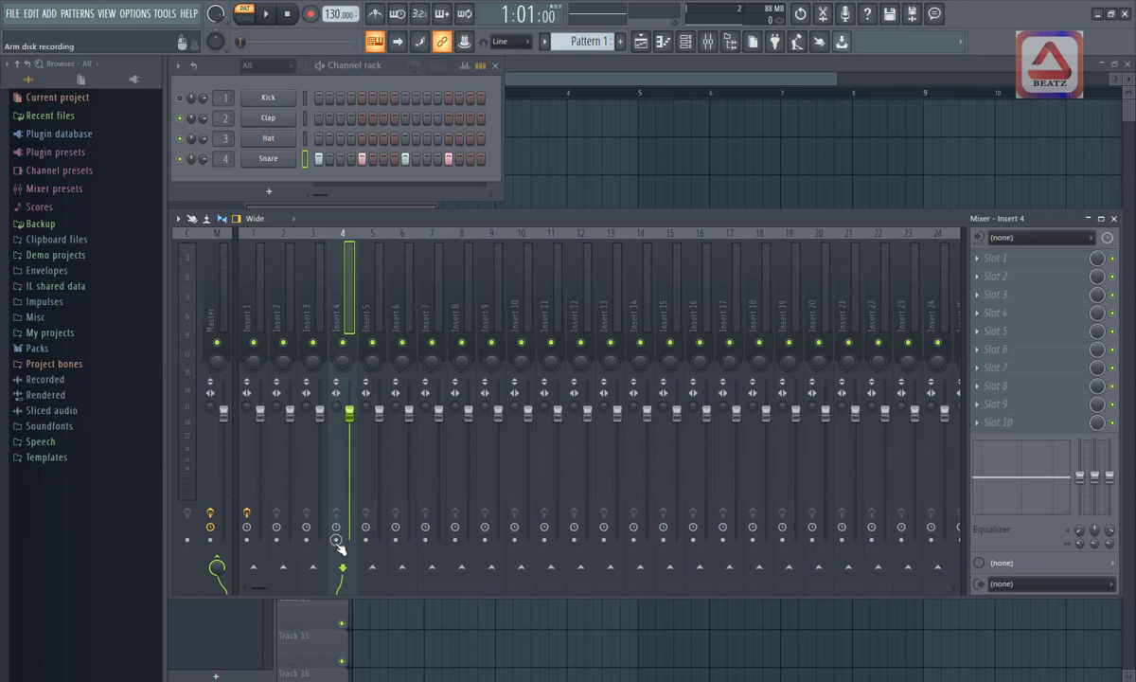
Step: Try arming Insert 4 for disk recording, examine the mixer's disk recording options including Render to wave file(s), and disarm the track
{"action": "left_click", "coordinate": [337, 539]}
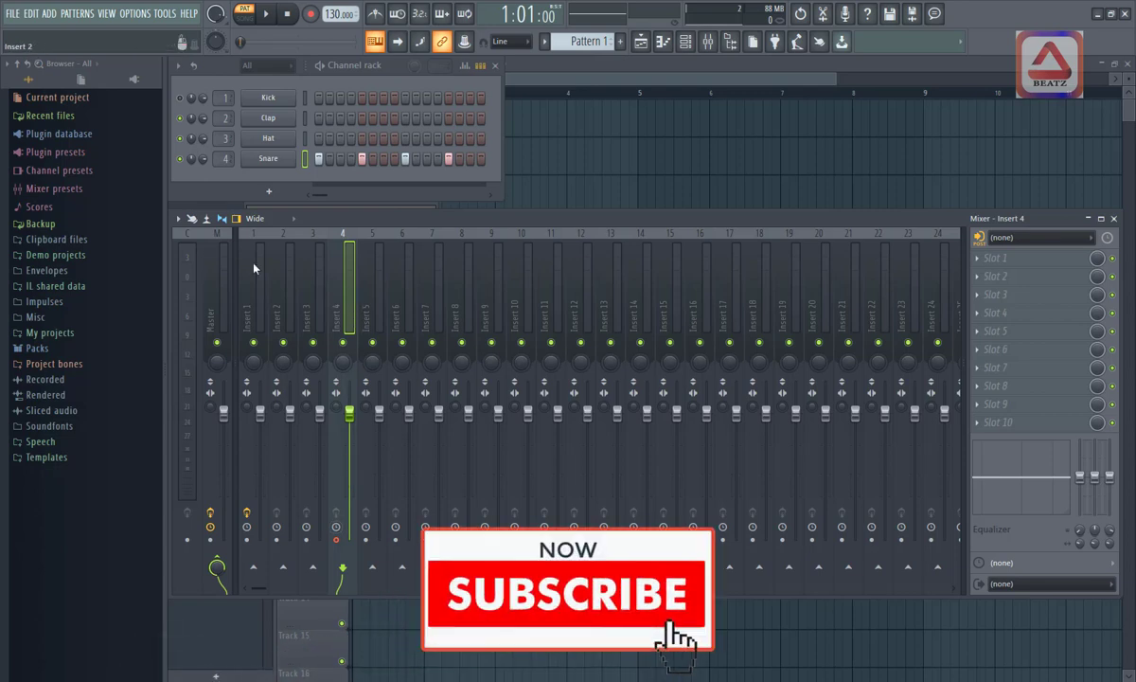
{"action": "left_click", "coordinate": [177, 219]}
{"action": "mouse_move", "coordinate": [210, 247]}
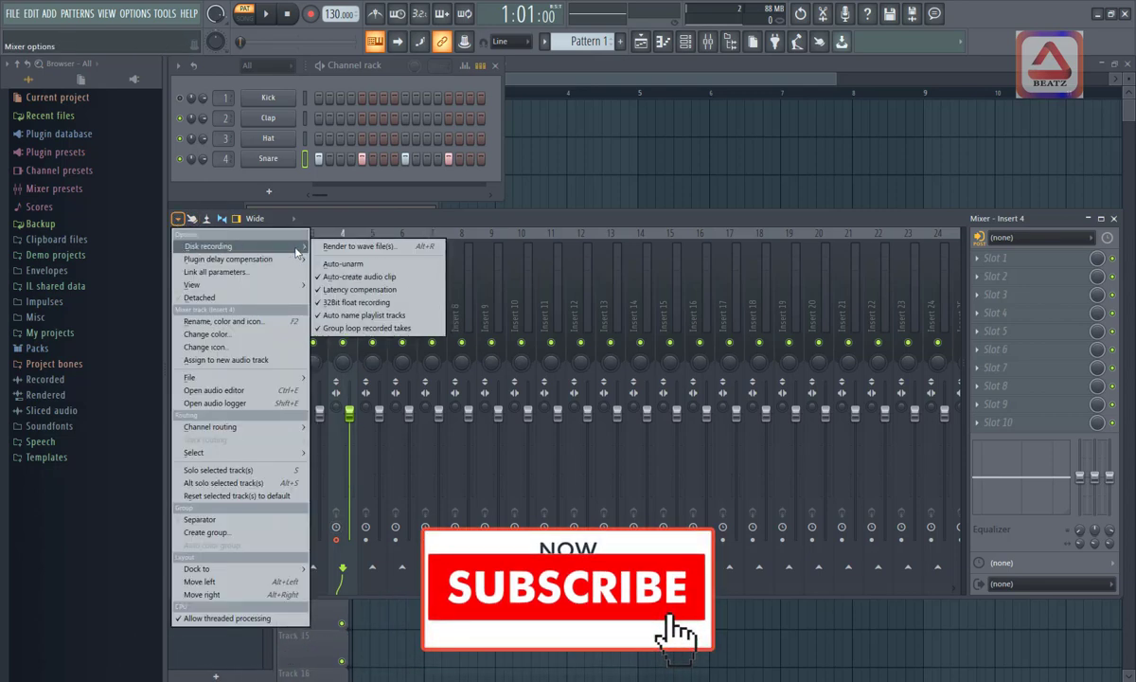
{"action": "left_click", "coordinate": [420, 203]}
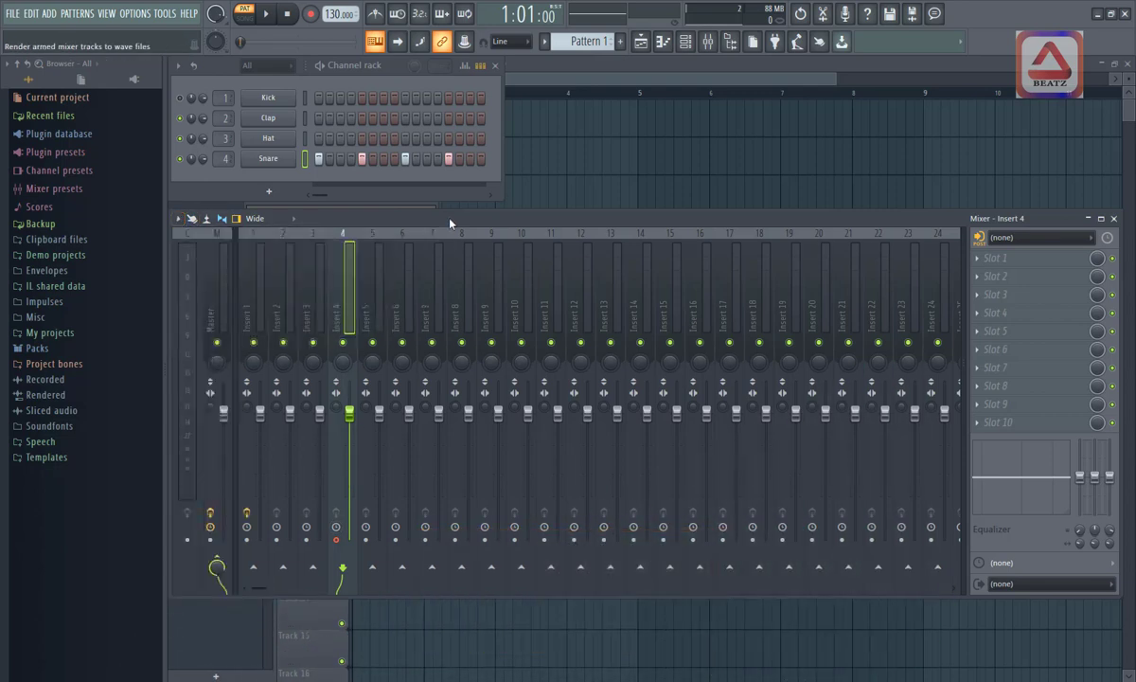
{"action": "left_click", "coordinate": [337, 544]}
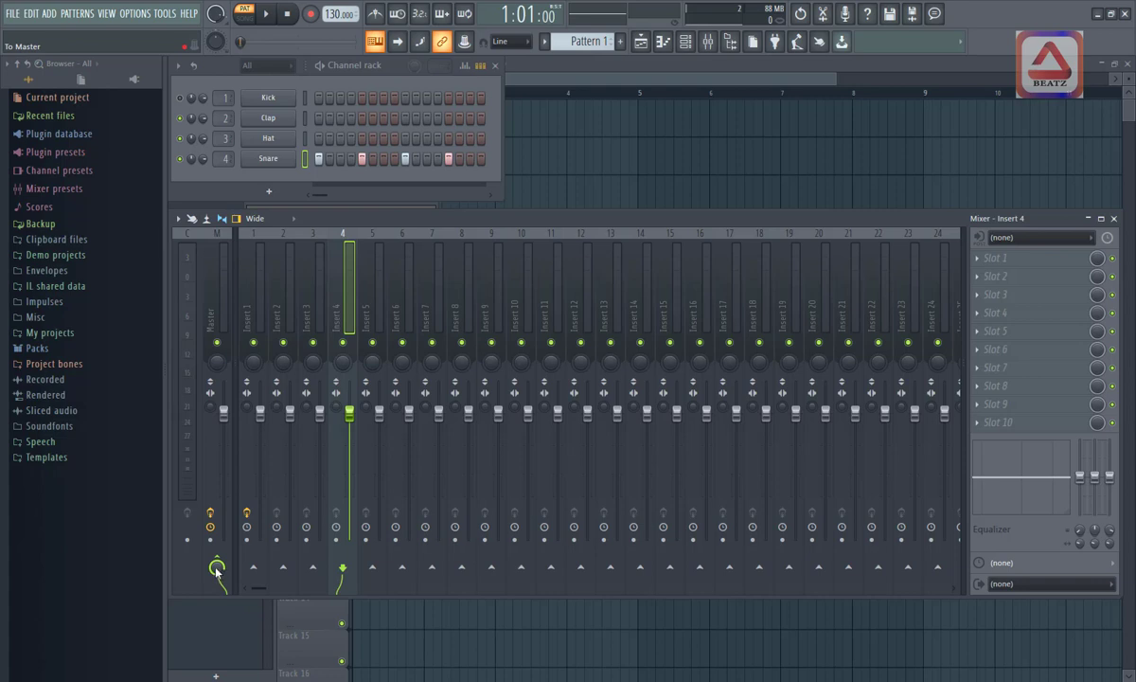
Step: Try lowering and raising Insert 4's send level to the Master and reset it to its default
{"action": "left_click_drag", "start_coordinate": [216, 569], "coordinate": [216, 577]}
{"action": "left_click_drag", "start_coordinate": [212, 568], "coordinate": [216, 561]}
{"action": "right_click", "coordinate": [216, 566]}
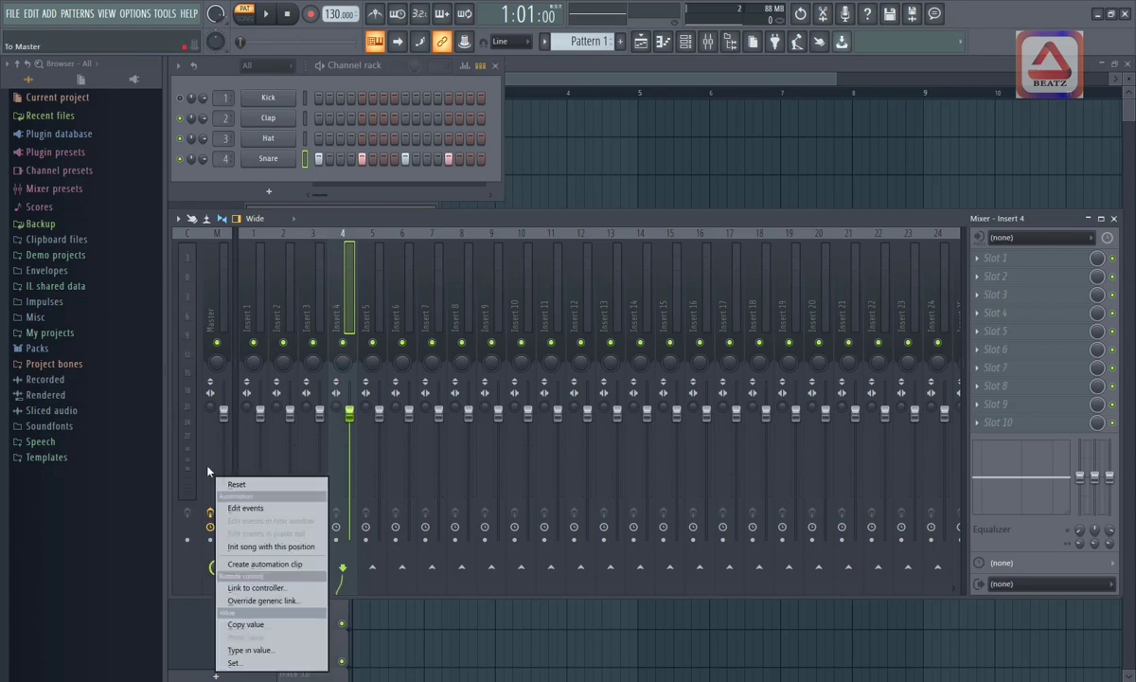
{"action": "left_click", "coordinate": [234, 484]}
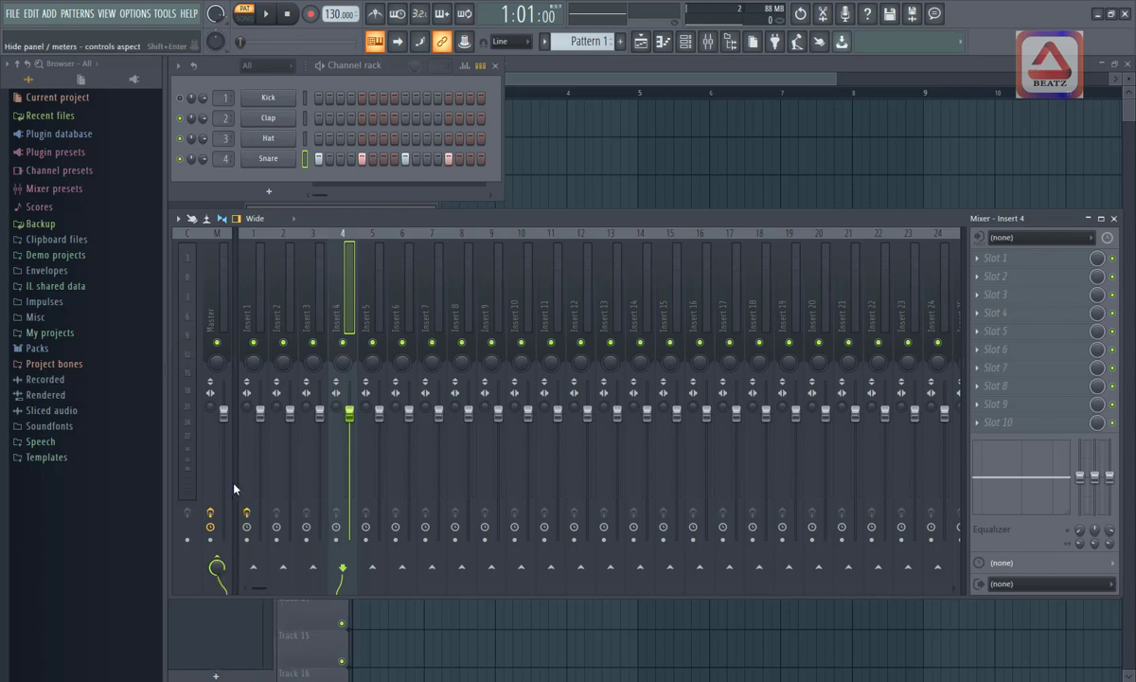